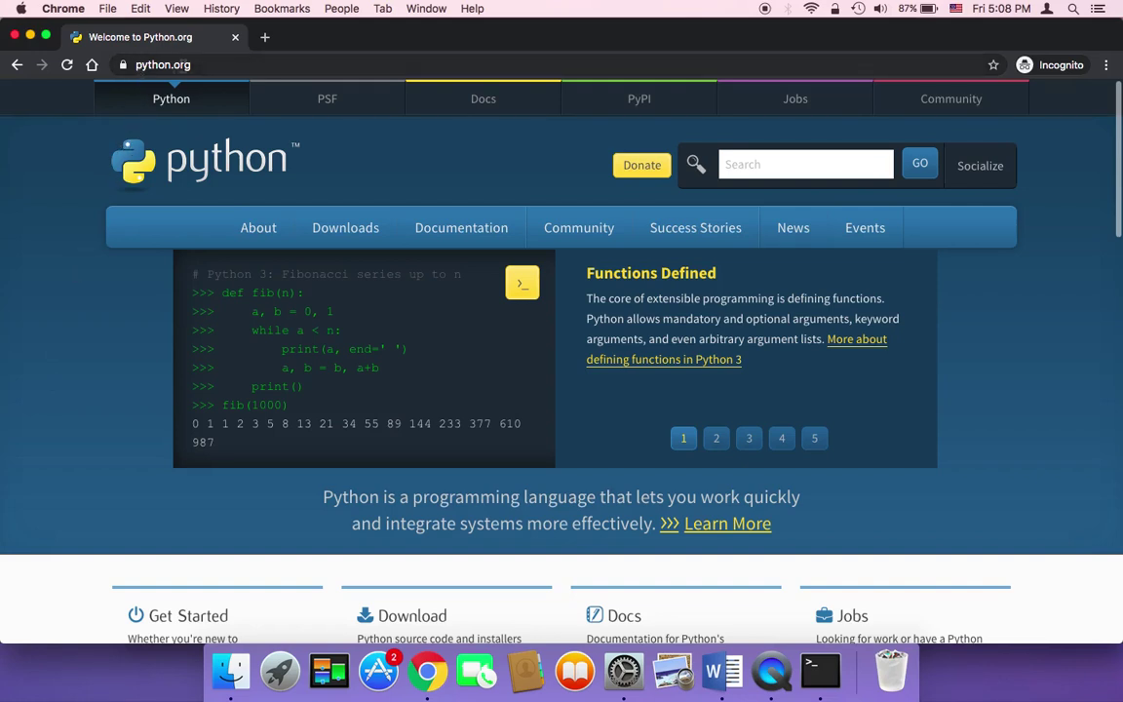
- Open a Terminal window from the Dock, enlarge its text, and move it toward the screen centre
{"action": "mouse_move", "coordinate": [332, 217]}
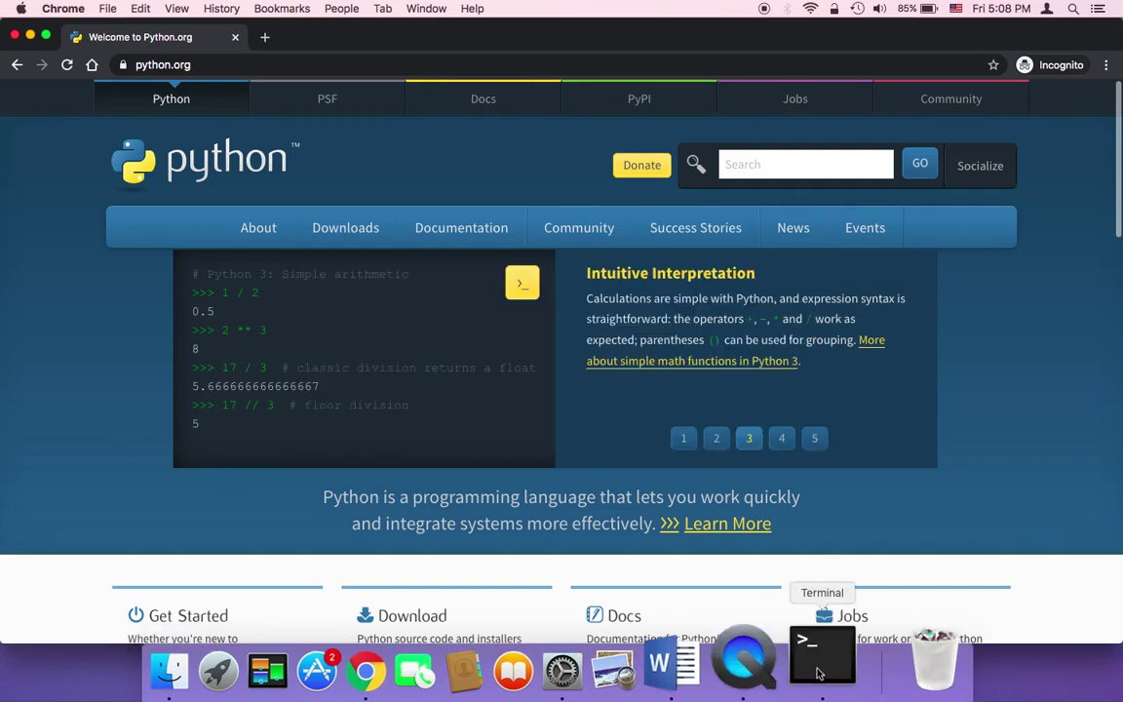
{"action": "left_click", "coordinate": [805, 644]}
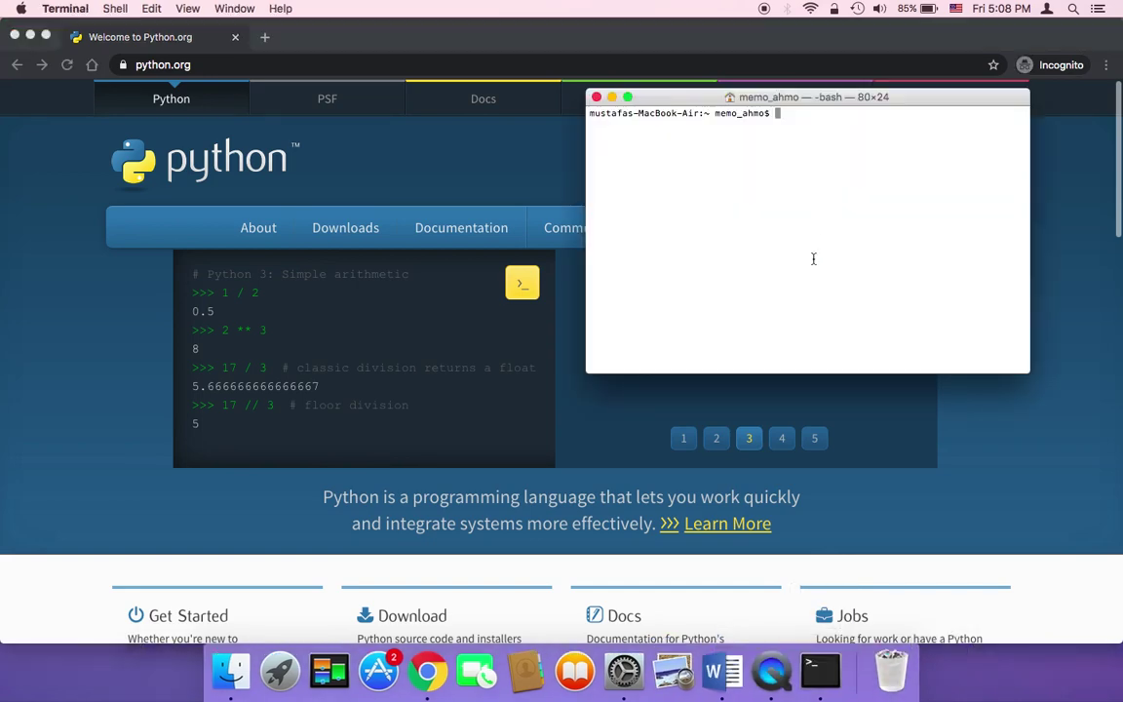
{"action": "key", "text": "super+plus"}
{"action": "key", "text": "super+plus"}
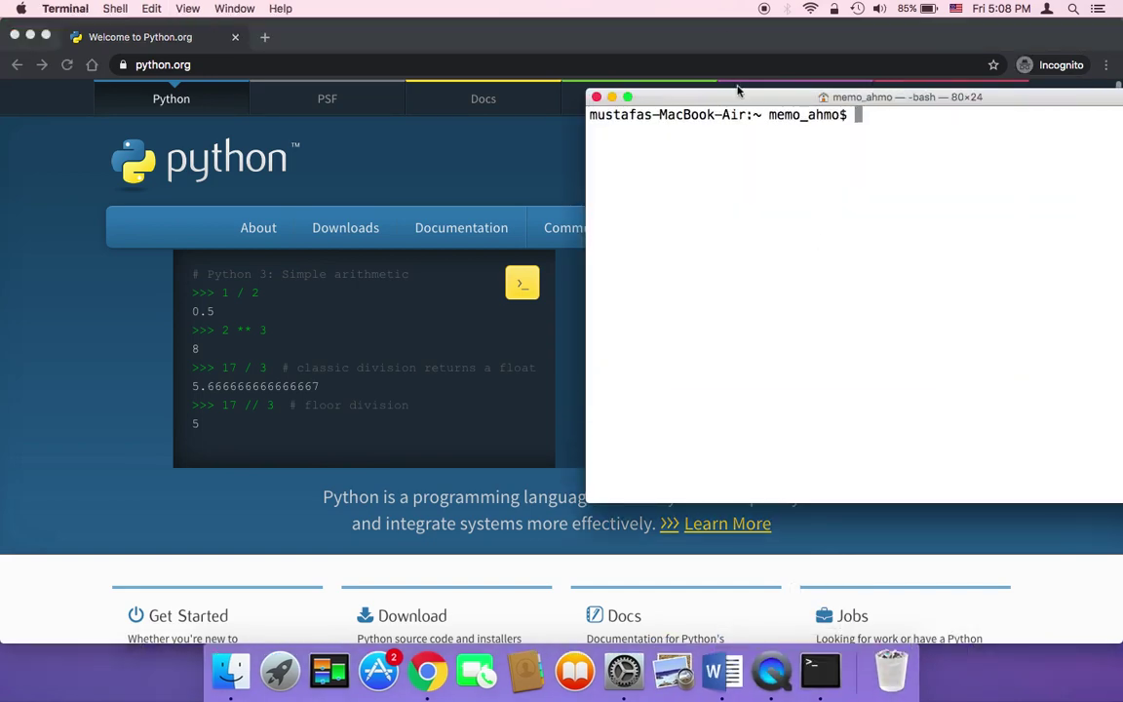
{"action": "left_click_drag", "start_coordinate": [732, 101], "coordinate": [479, 105]}
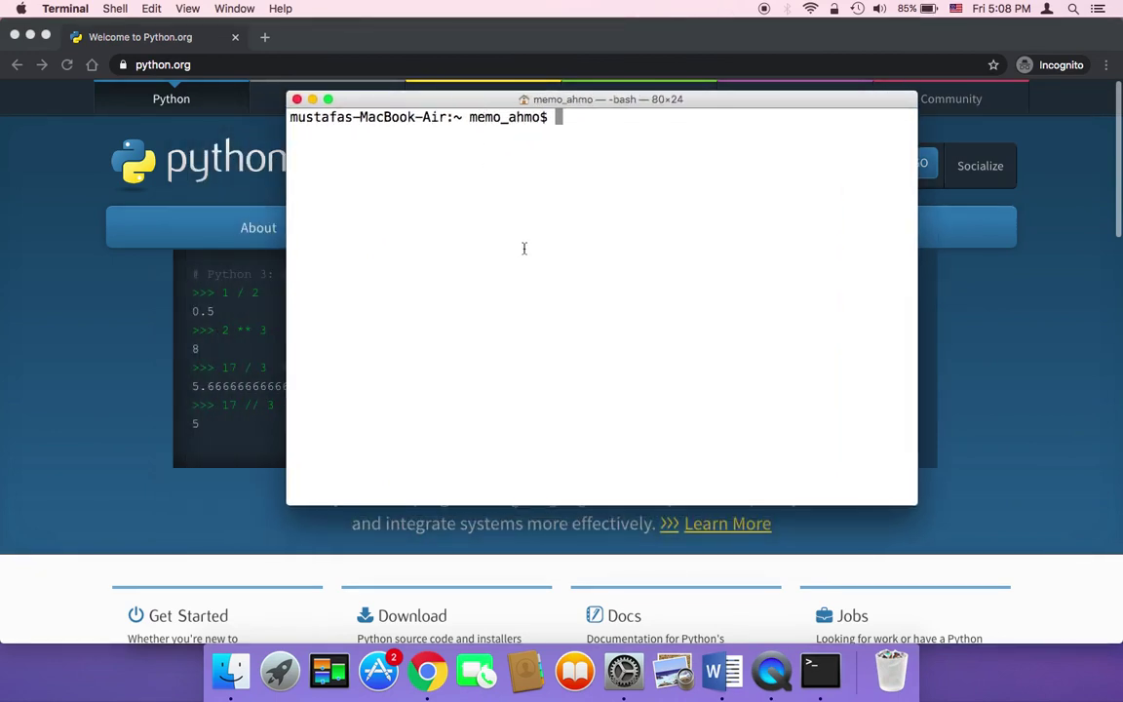
- Run python3 --version and highlight the Python 3.7.1 output line
{"action": "type", "text": "python3"}
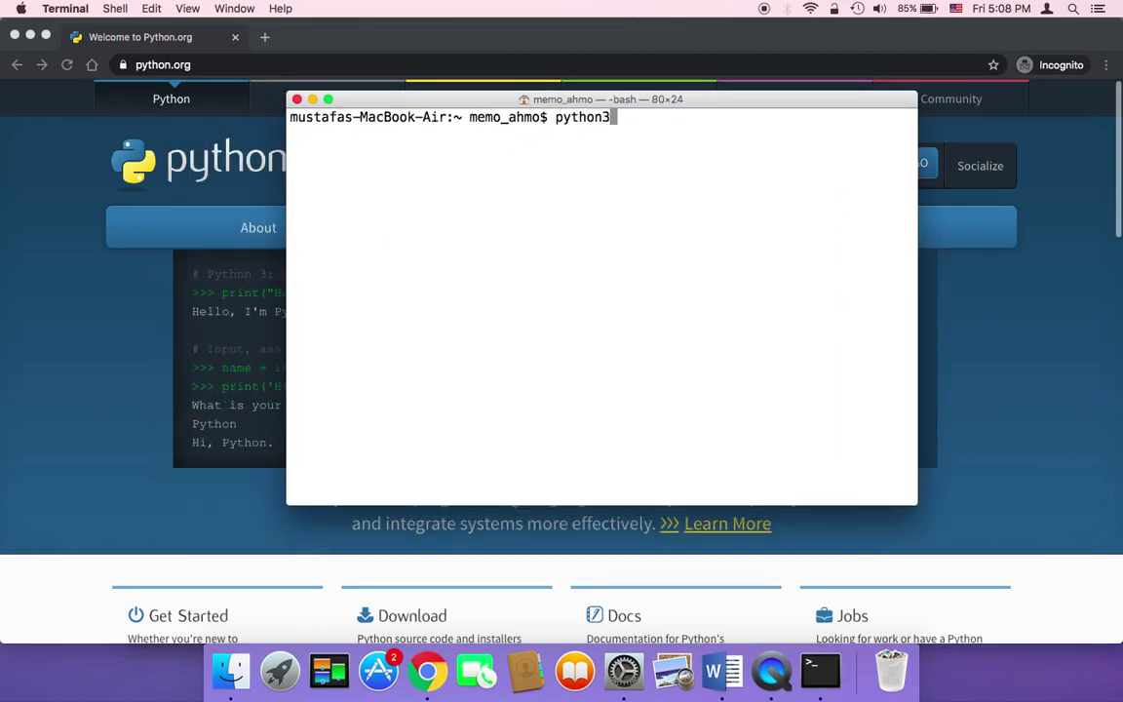
{"action": "type", "text": " --version"}
{"action": "key", "text": "Return"}
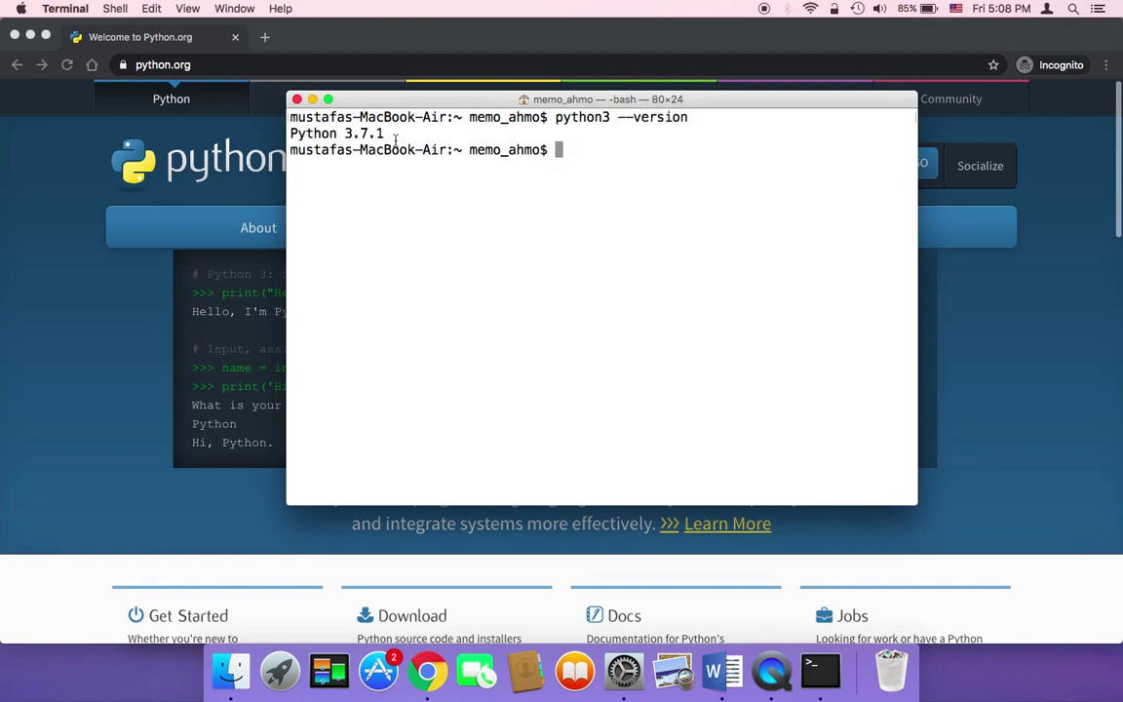
{"action": "left_click_drag", "start_coordinate": [395, 136], "coordinate": [291, 136]}
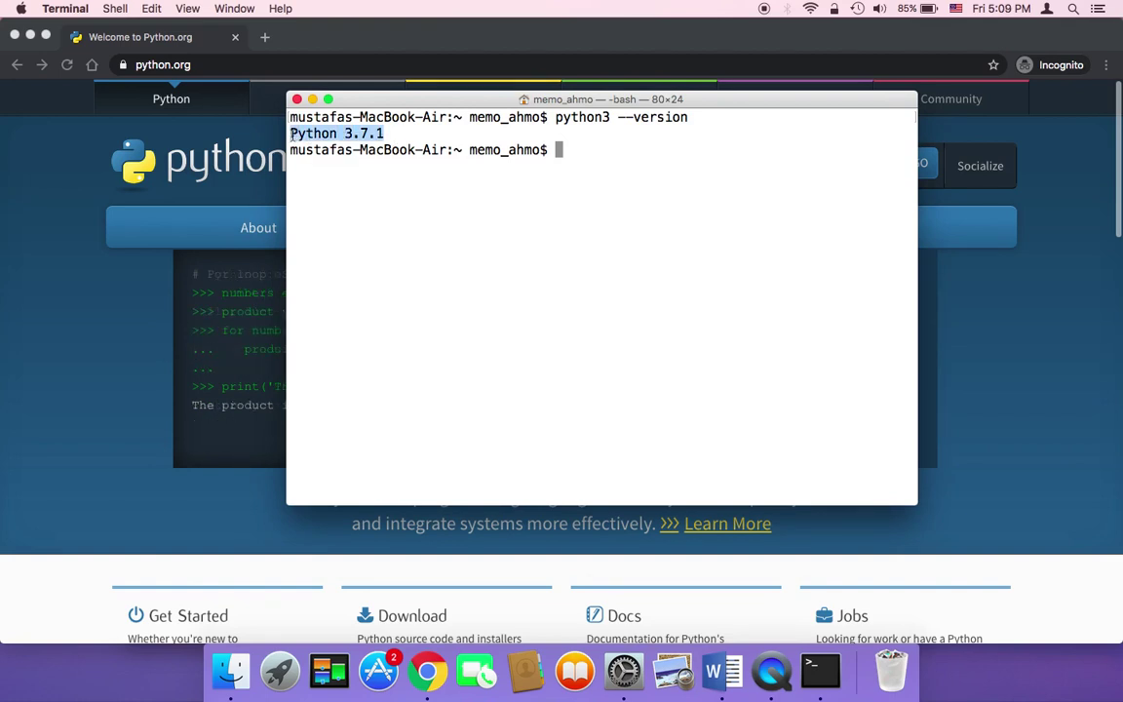
{"action": "left_click", "coordinate": [429, 141]}
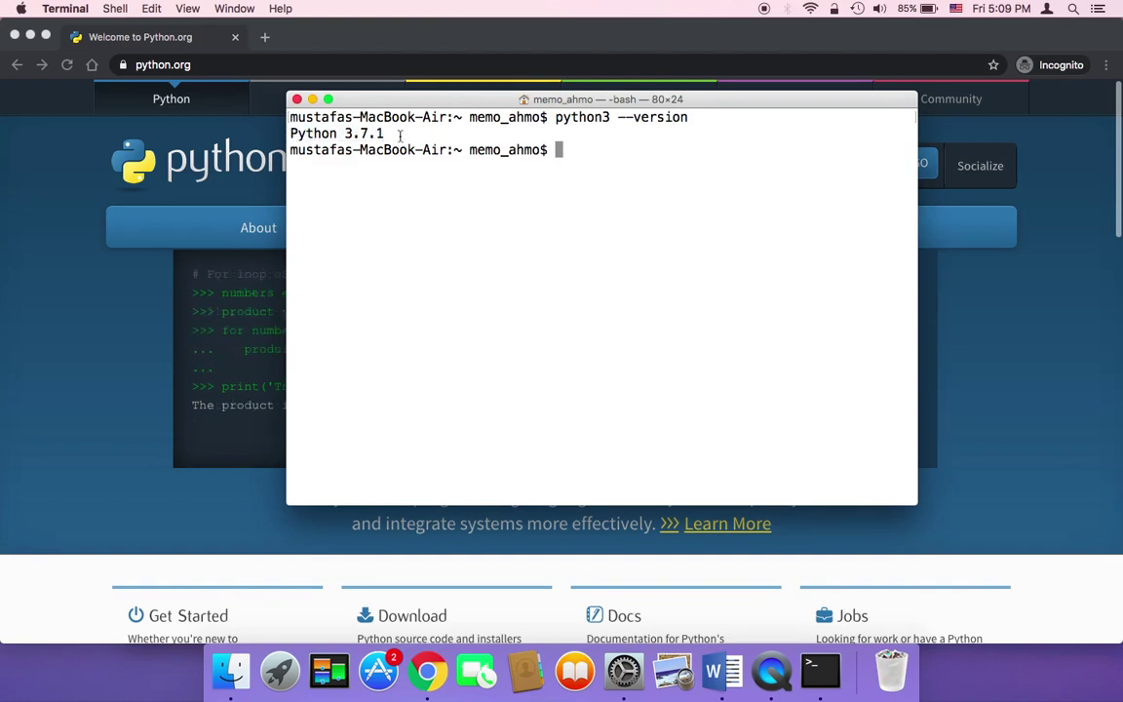
{"action": "left_click_drag", "start_coordinate": [387, 134], "coordinate": [291, 129]}
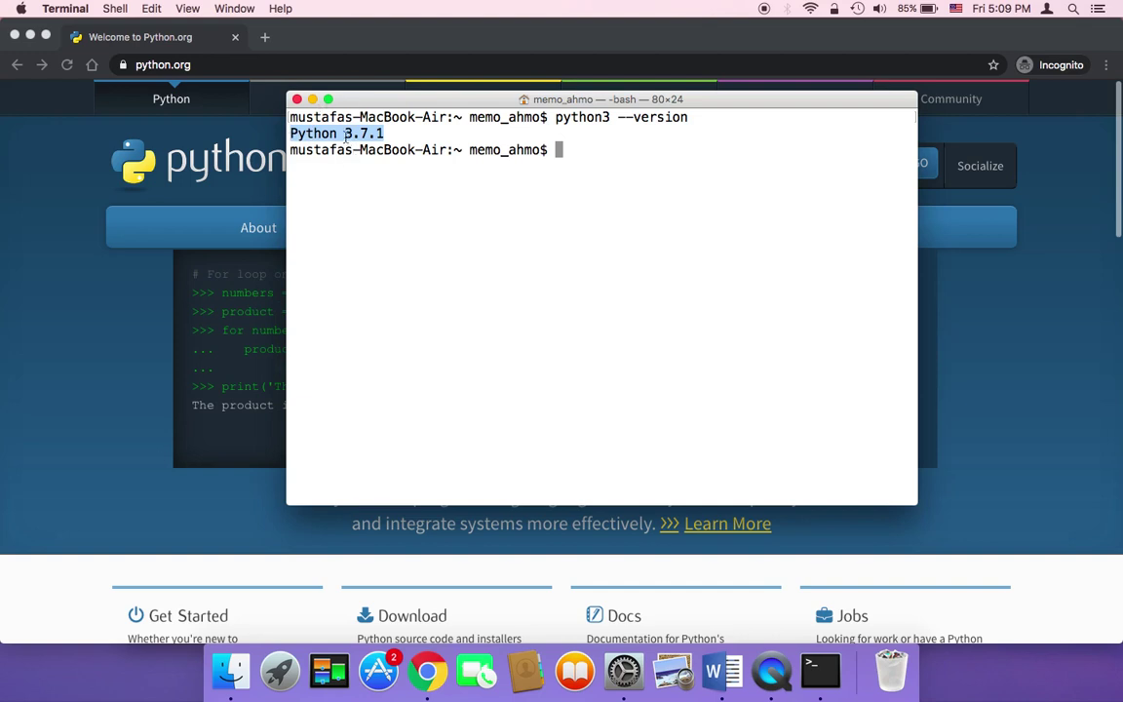
{"action": "left_click", "coordinate": [651, 146]}
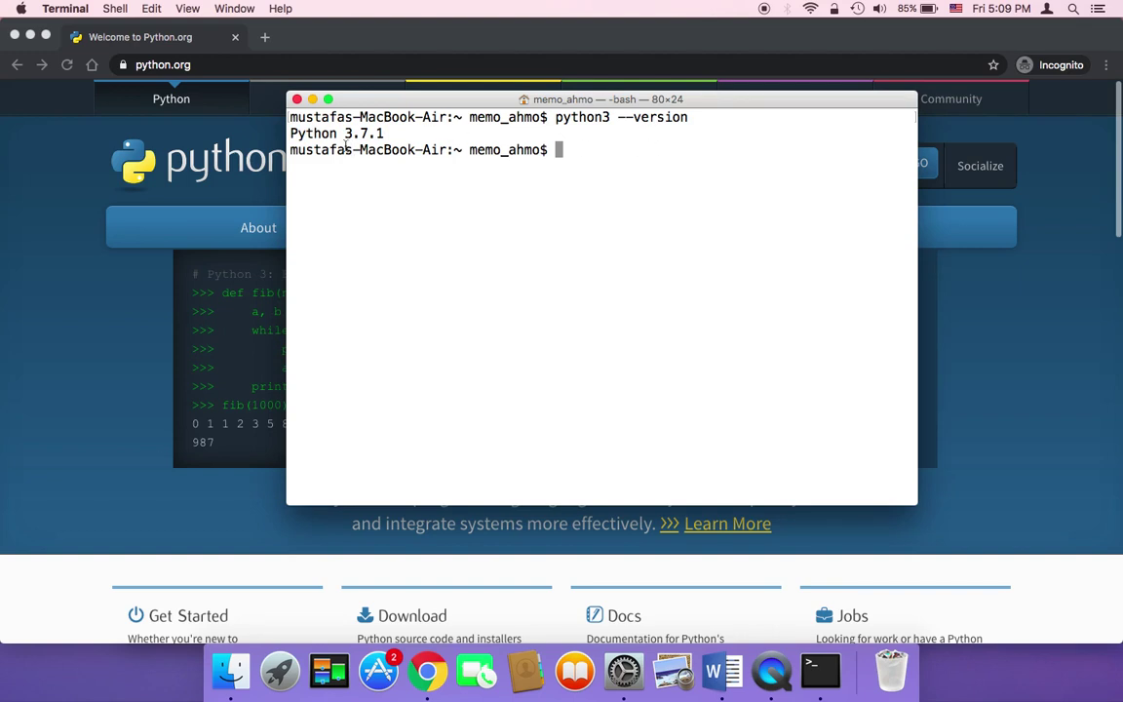
- Run python --version and highlight the resulting Python 2.7.10 output line
{"action": "type", "text": "python --v"}
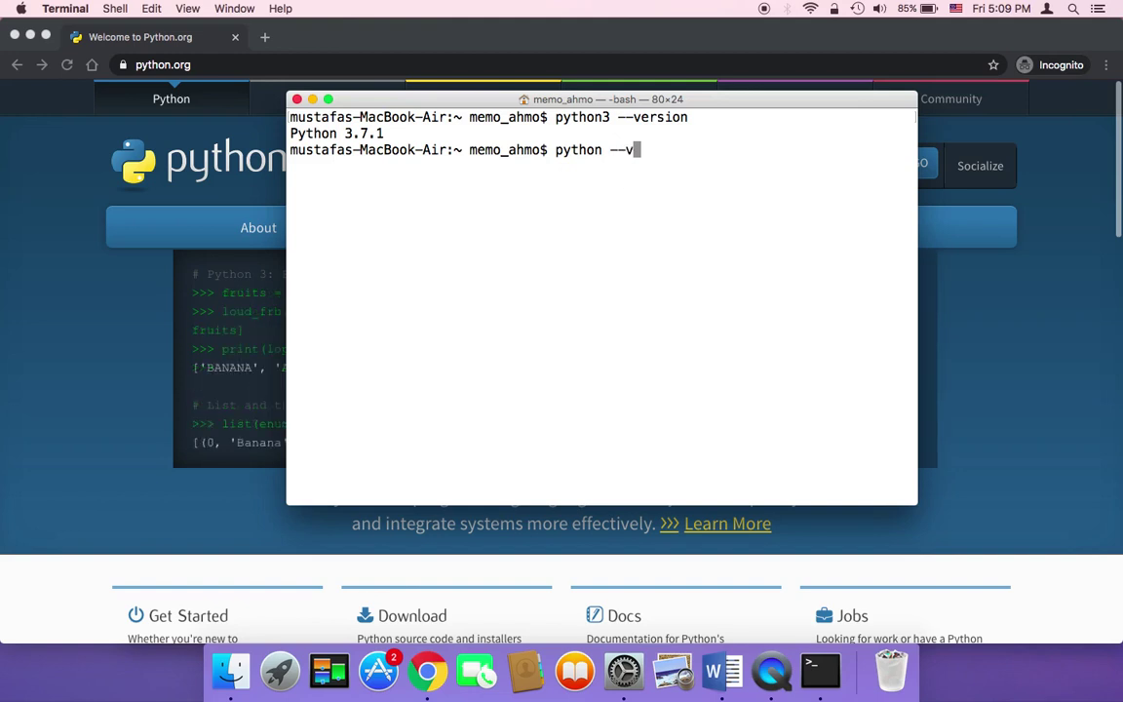
{"action": "type", "text": "ersion"}
{"action": "key", "text": "Return"}
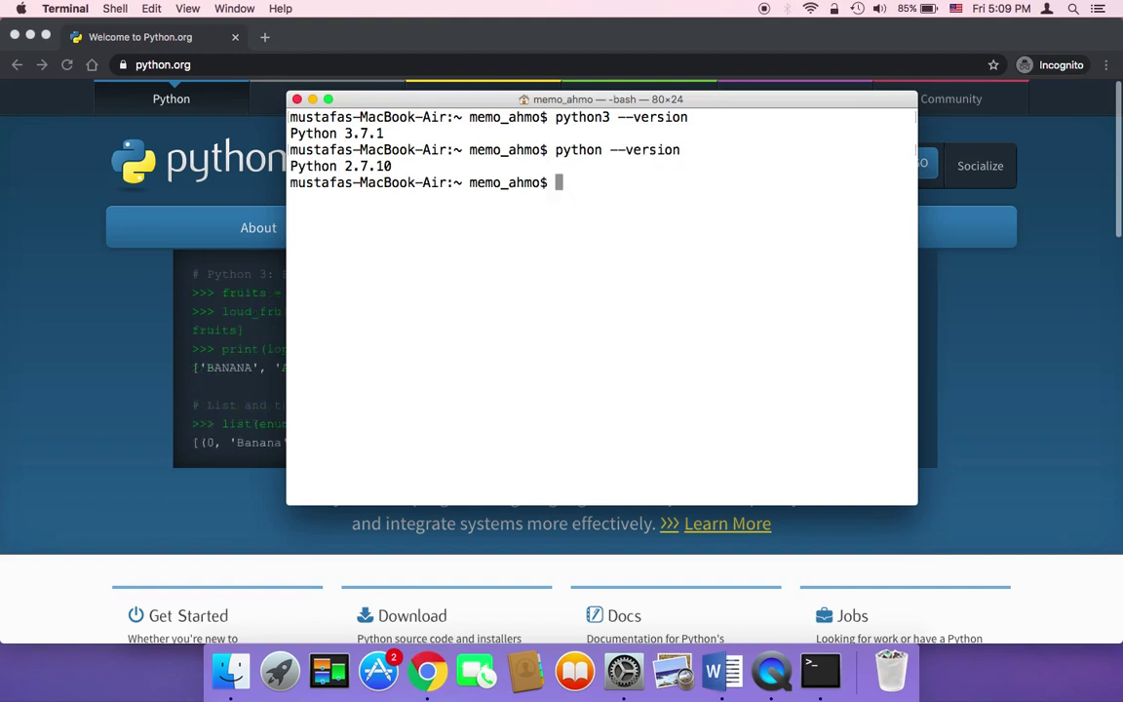
{"action": "left_click_drag", "start_coordinate": [409, 171], "coordinate": [291, 171]}
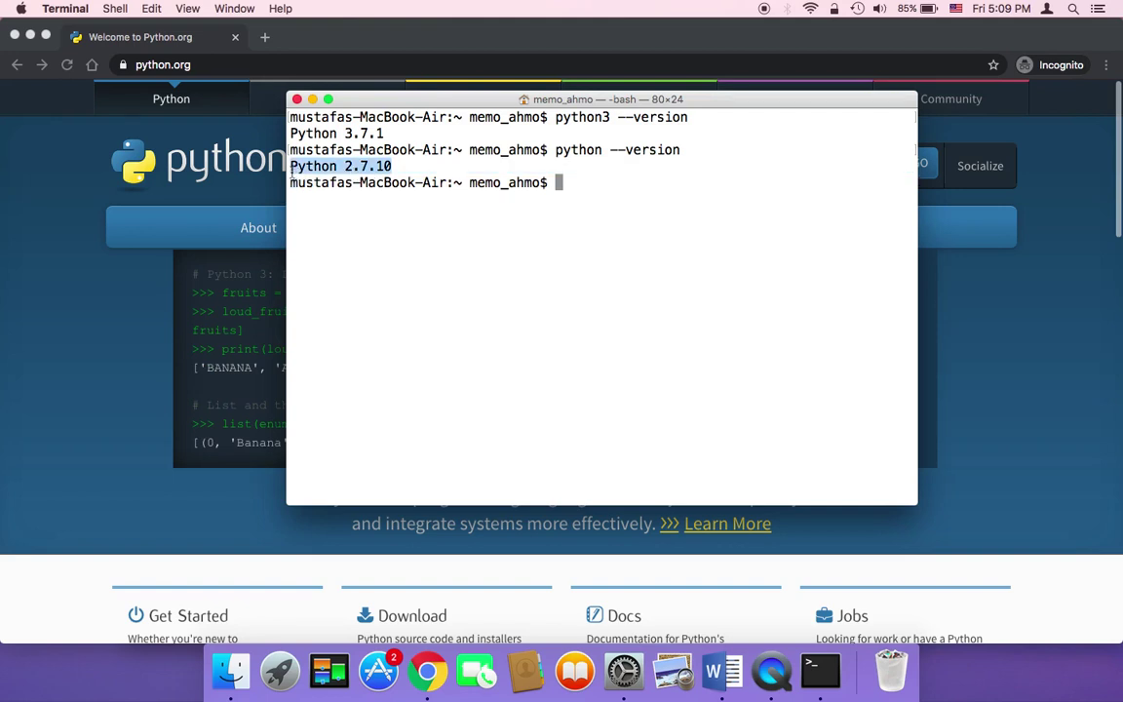
{"action": "left_click", "coordinate": [402, 169]}
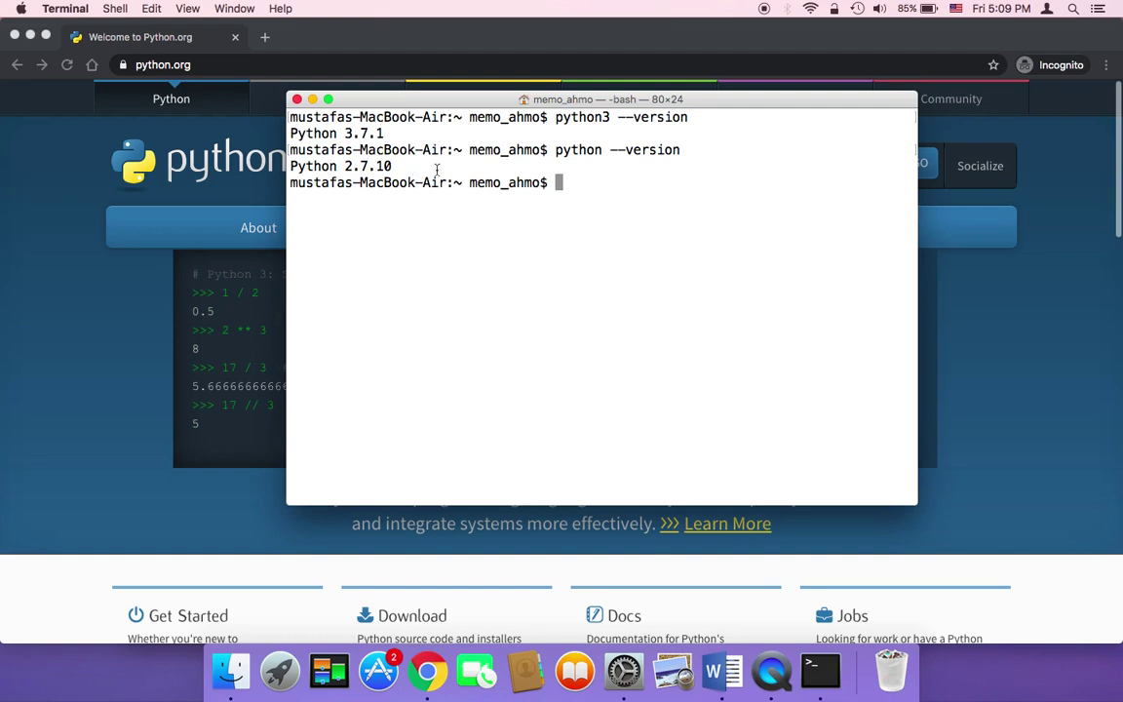
{"action": "left_click_drag", "start_coordinate": [437, 170], "coordinate": [293, 167]}
{"action": "left_click", "coordinate": [437, 240]}
- Highlight the earlier Python 3.7.1 output for comparison, then return to the python.org page in Chrome
{"action": "left_click_drag", "start_coordinate": [399, 130], "coordinate": [280, 131]}
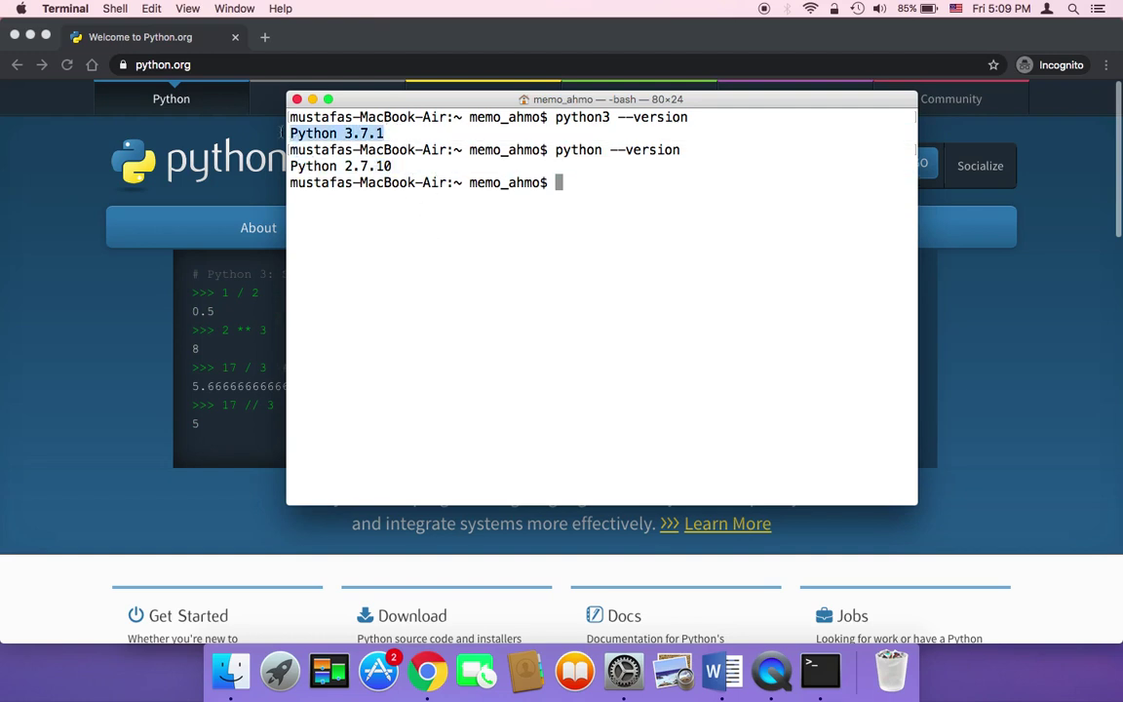
{"action": "left_click_drag", "start_coordinate": [556, 117], "coordinate": [688, 116]}
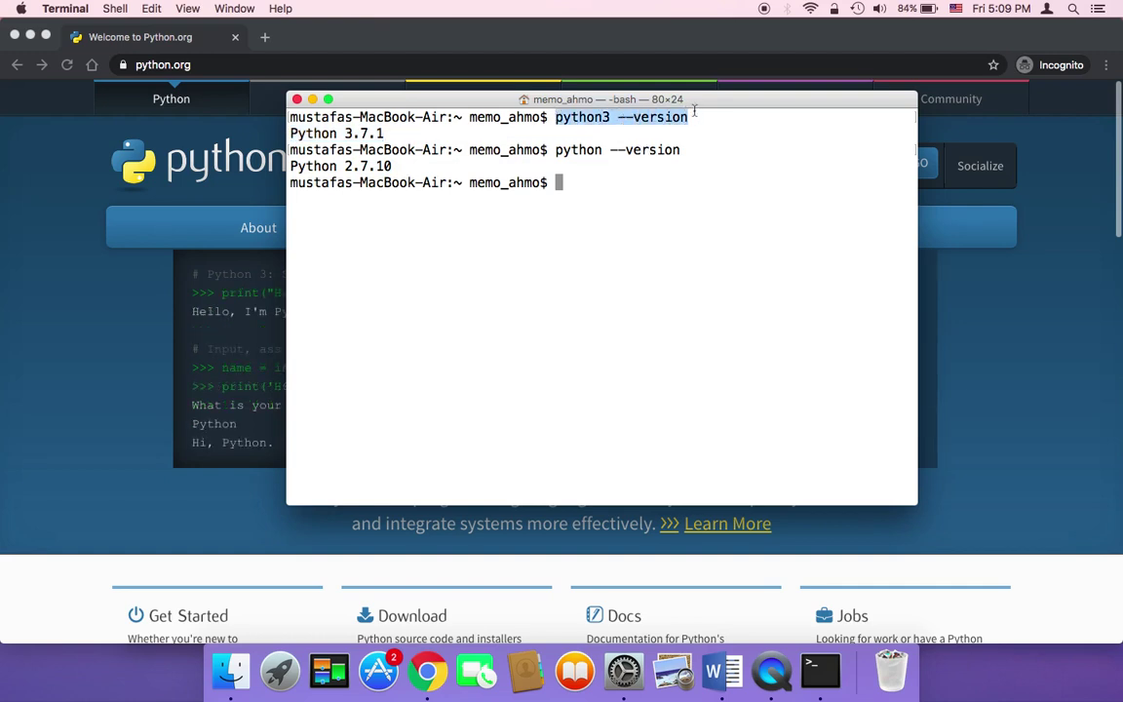
{"action": "left_click_drag", "start_coordinate": [407, 139], "coordinate": [292, 149]}
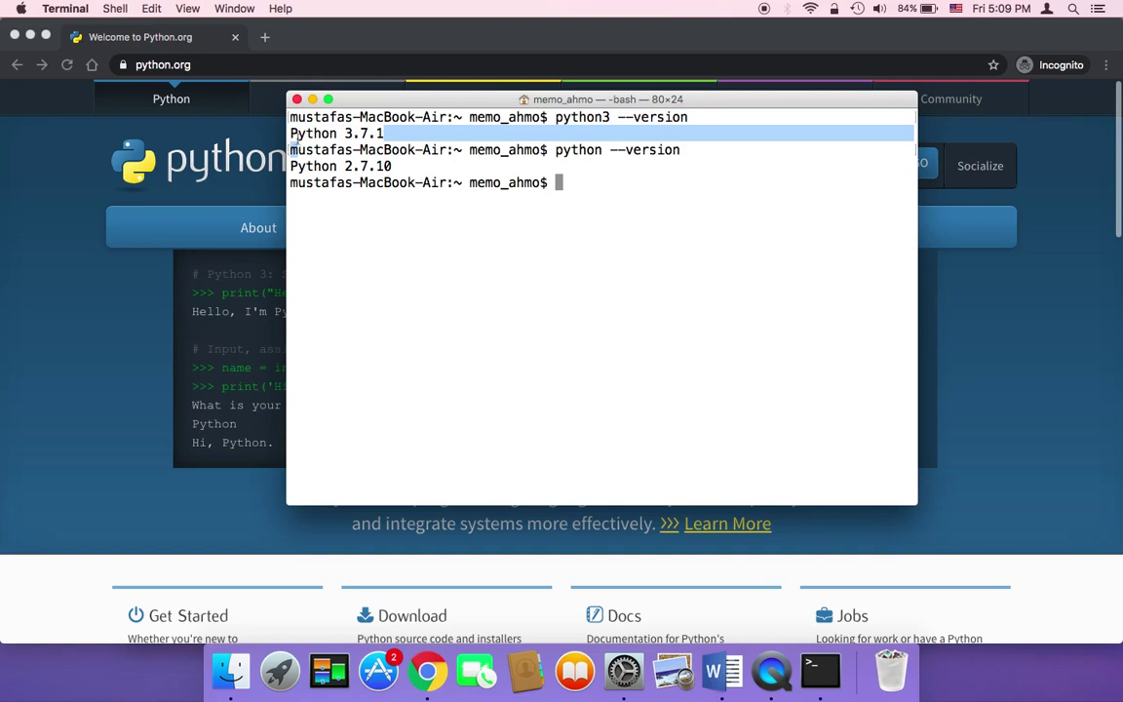
{"action": "left_click_drag", "start_coordinate": [391, 135], "coordinate": [304, 134]}
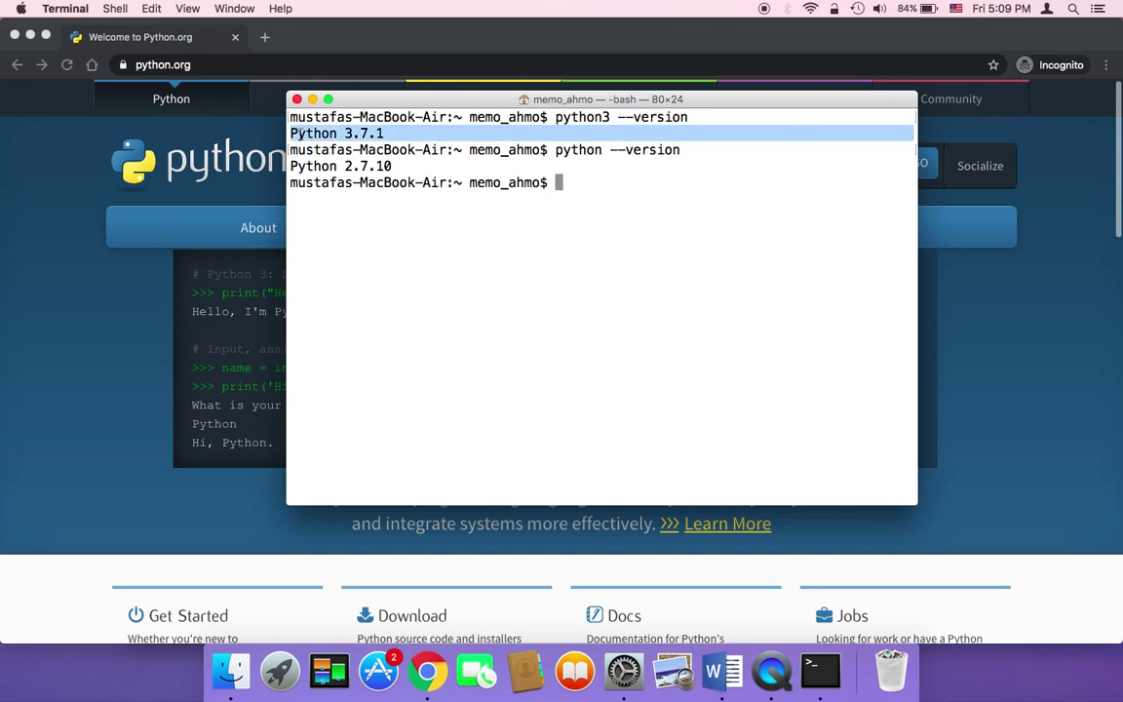
{"action": "left_click", "coordinate": [409, 194]}
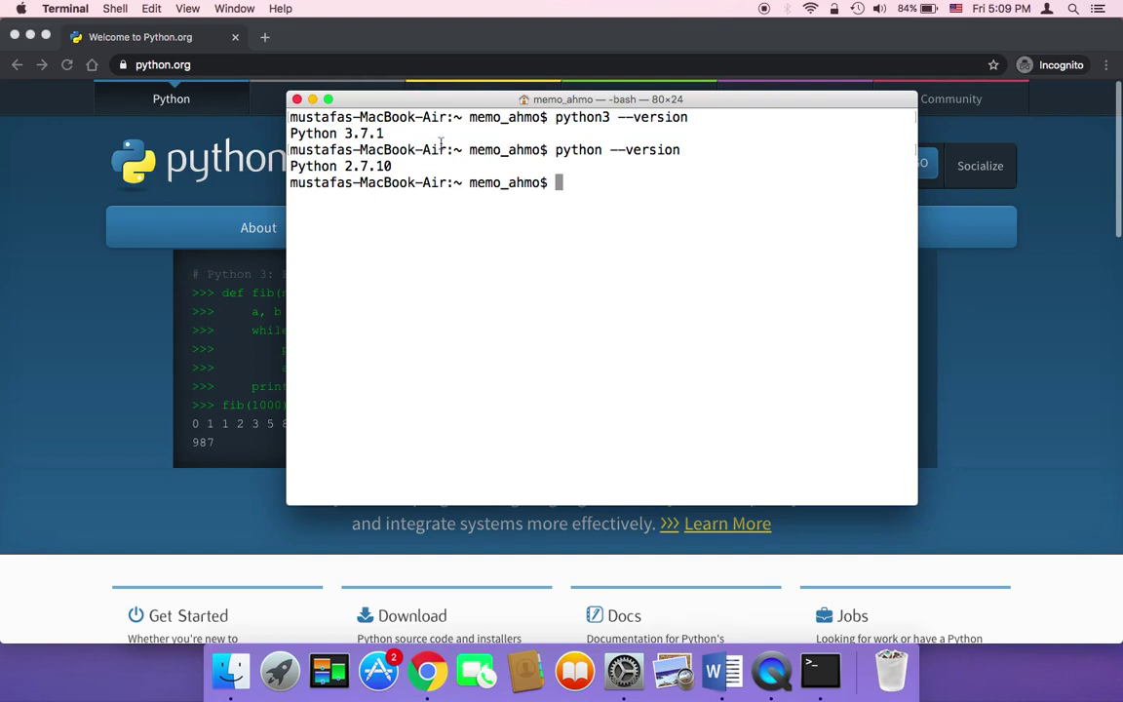
{"action": "left_click", "coordinate": [80, 364]}
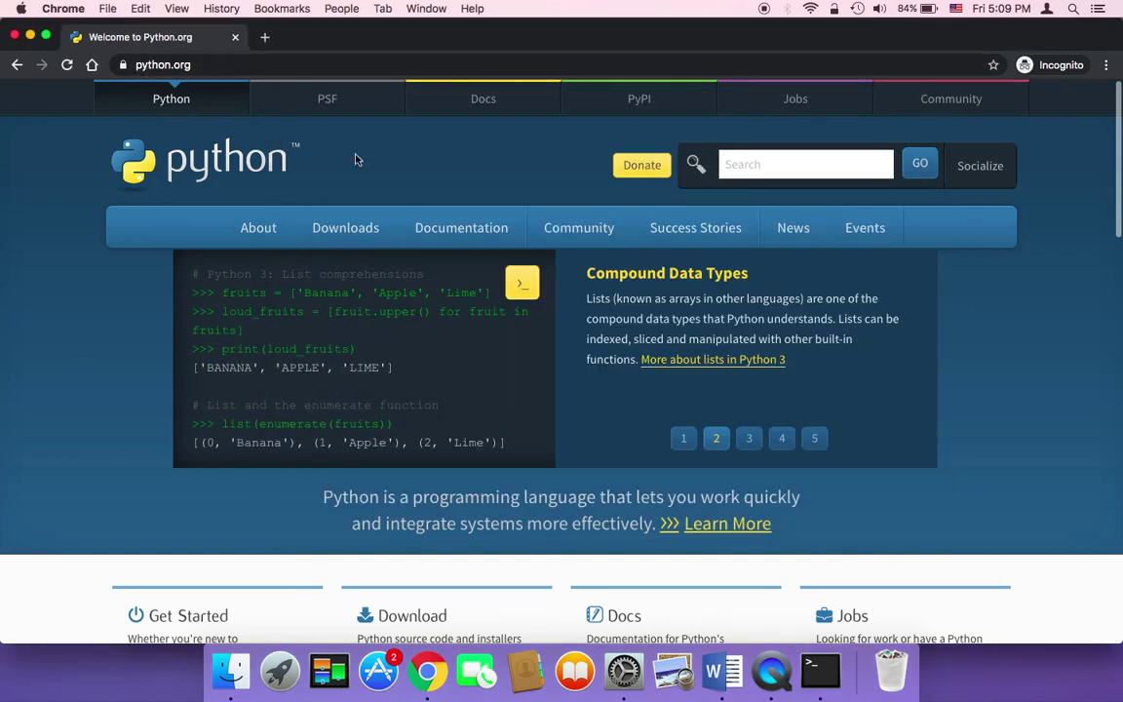
{"action": "mouse_move", "coordinate": [343, 225]}
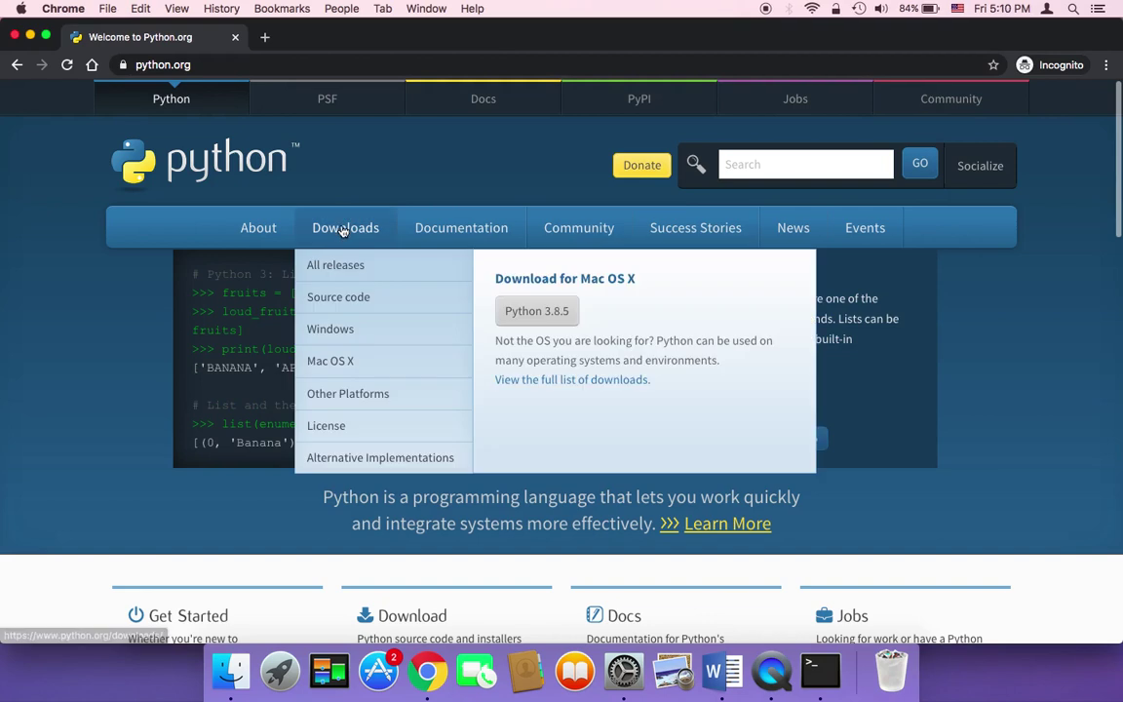
{"action": "left_click", "coordinate": [356, 372]}
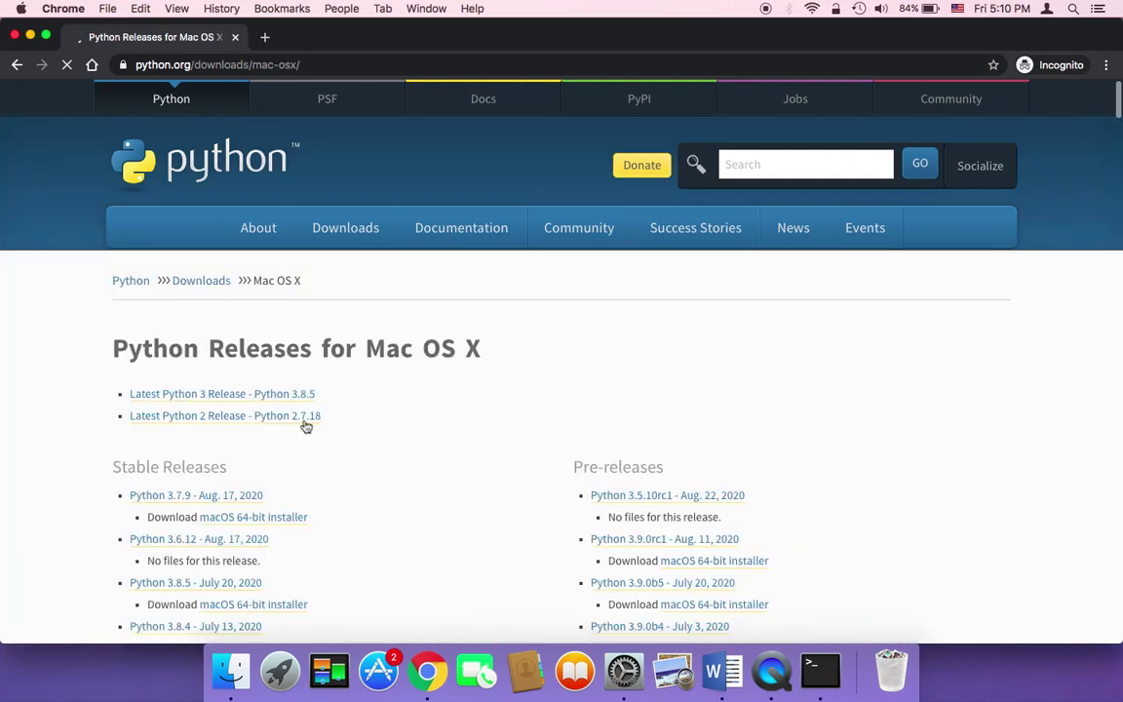
{"action": "scroll", "coordinate": [305, 426], "scroll_direction": "down", "scroll_amount": 5}
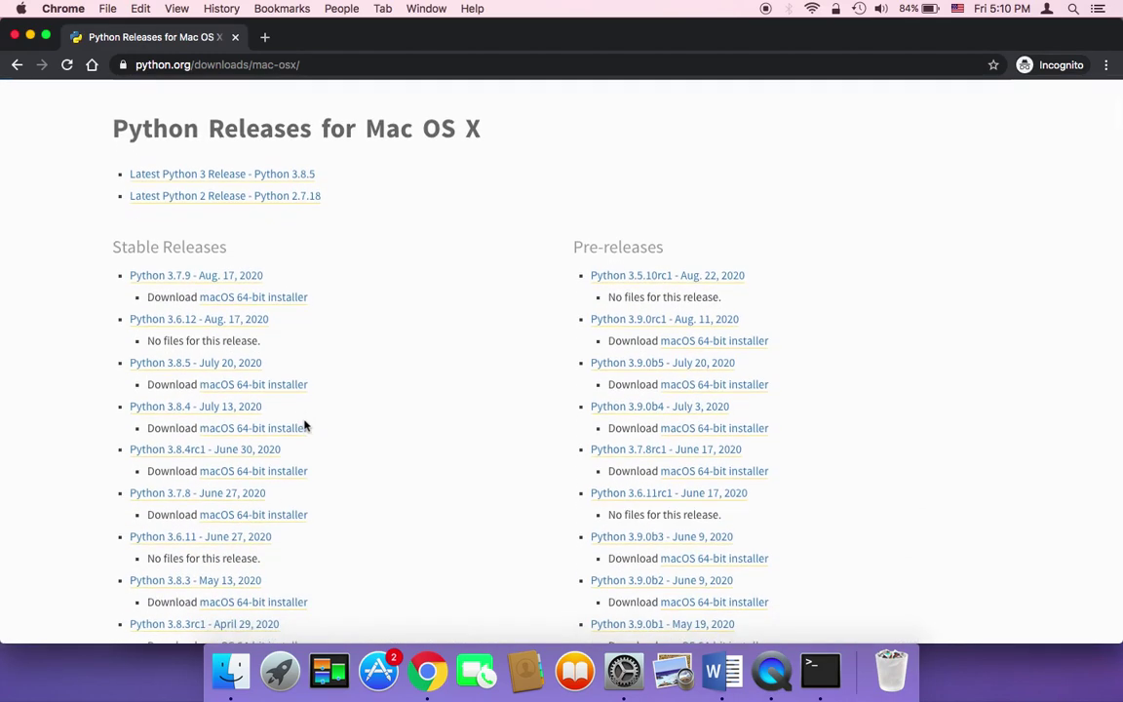
{"action": "scroll", "coordinate": [305, 426], "scroll_direction": "down", "scroll_amount": 1}
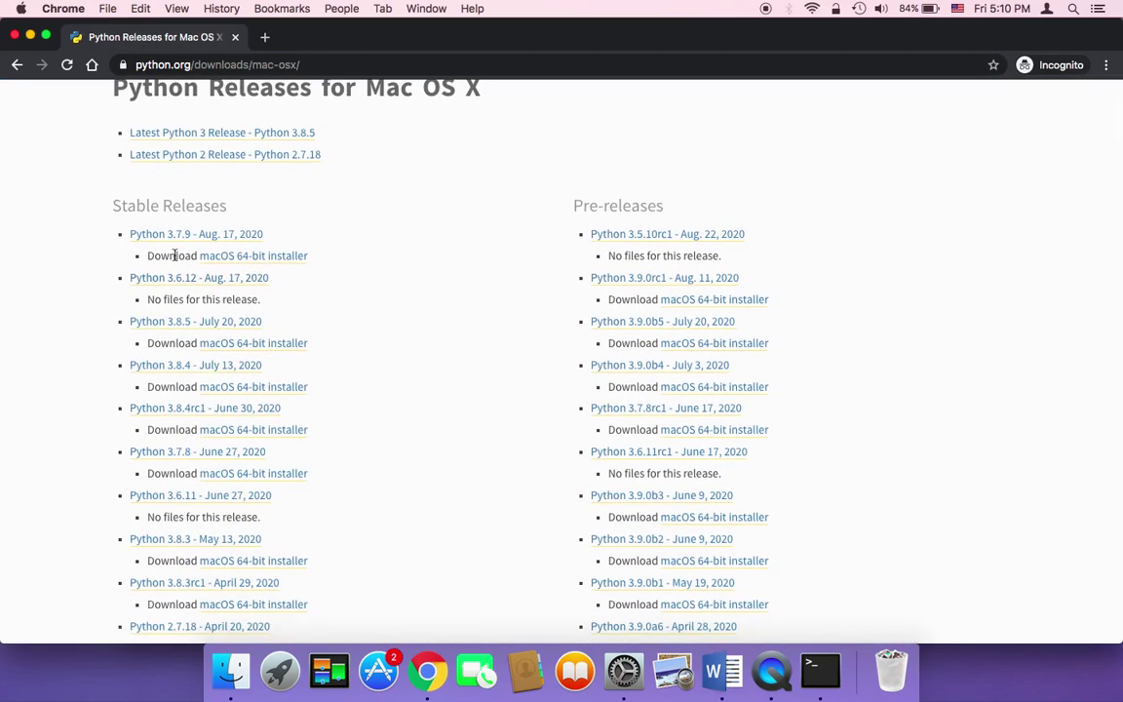
{"action": "scroll", "coordinate": [293, 229], "scroll_direction": "up", "scroll_amount": 4}
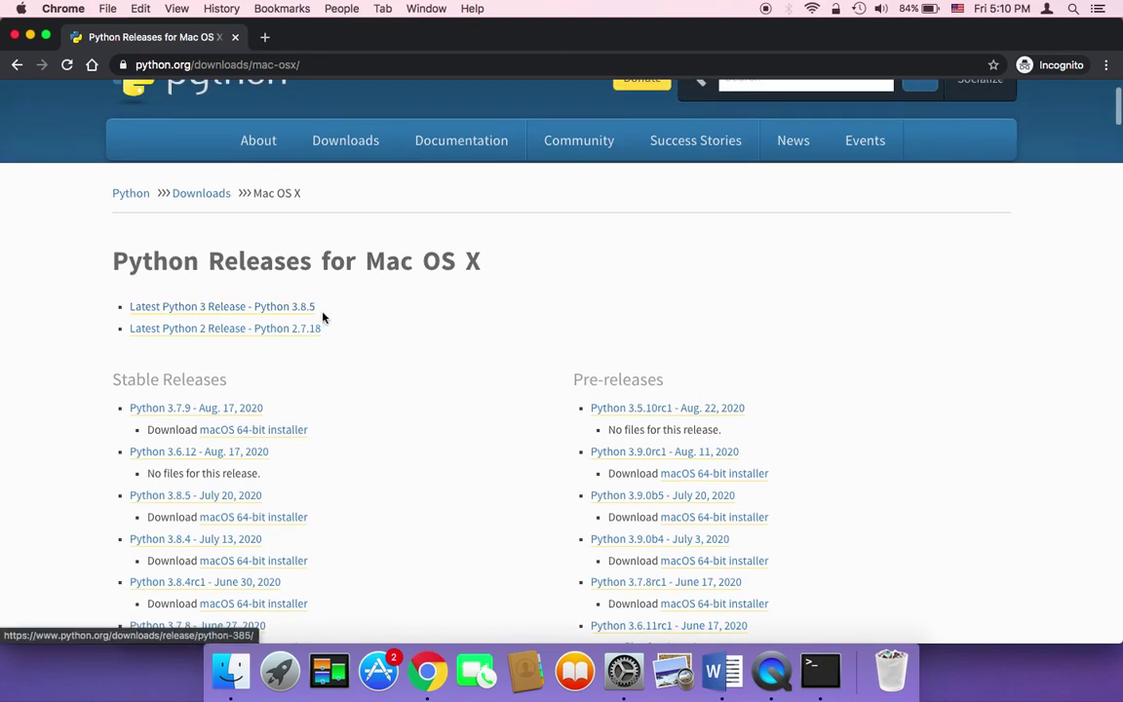
{"action": "scroll", "coordinate": [385, 393], "scroll_direction": "down", "scroll_amount": 4}
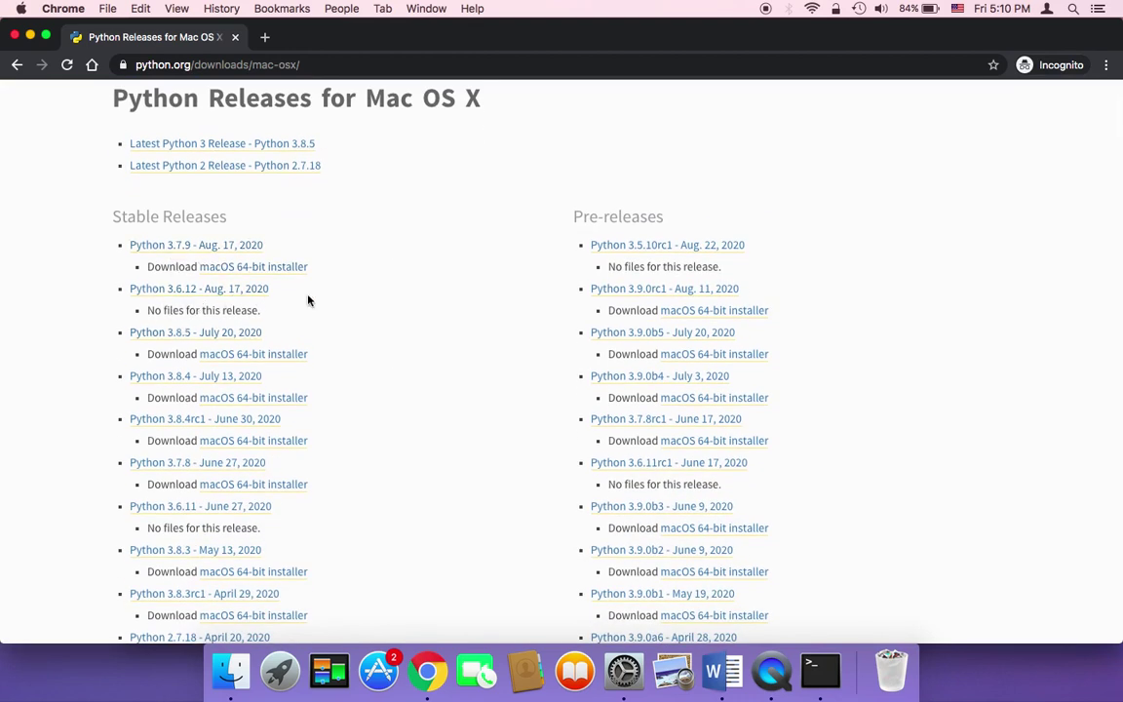
{"action": "scroll", "coordinate": [234, 253], "scroll_direction": "up", "scroll_amount": 2}
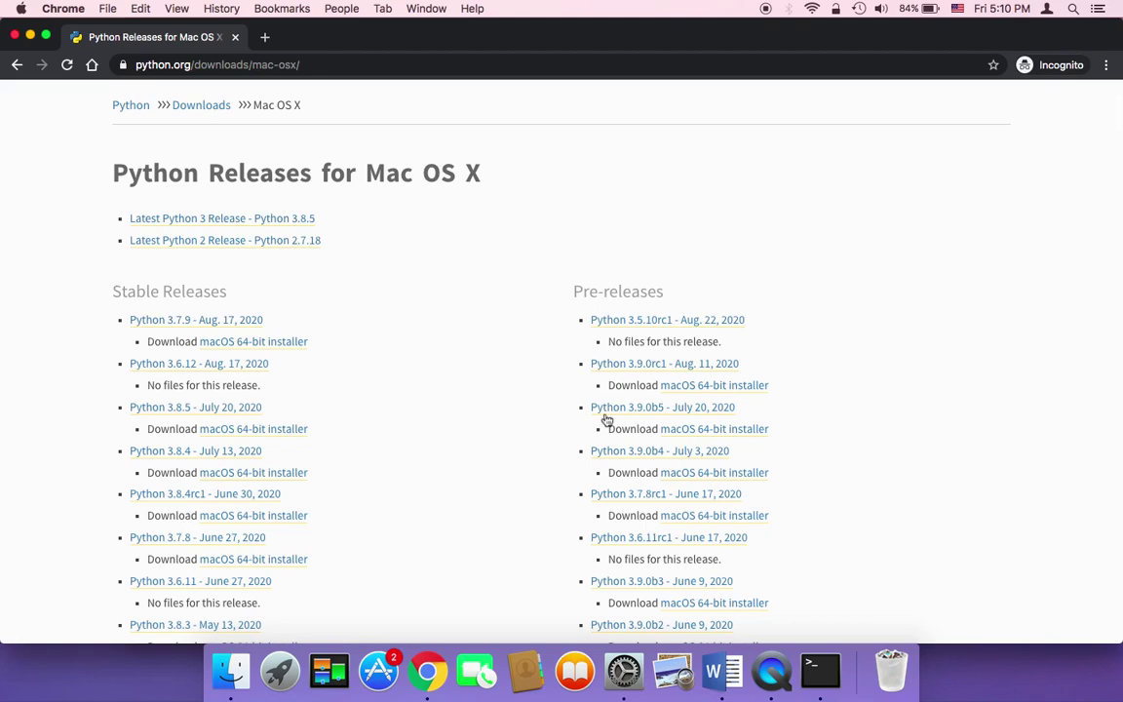
{"action": "left_click", "coordinate": [821, 671]}
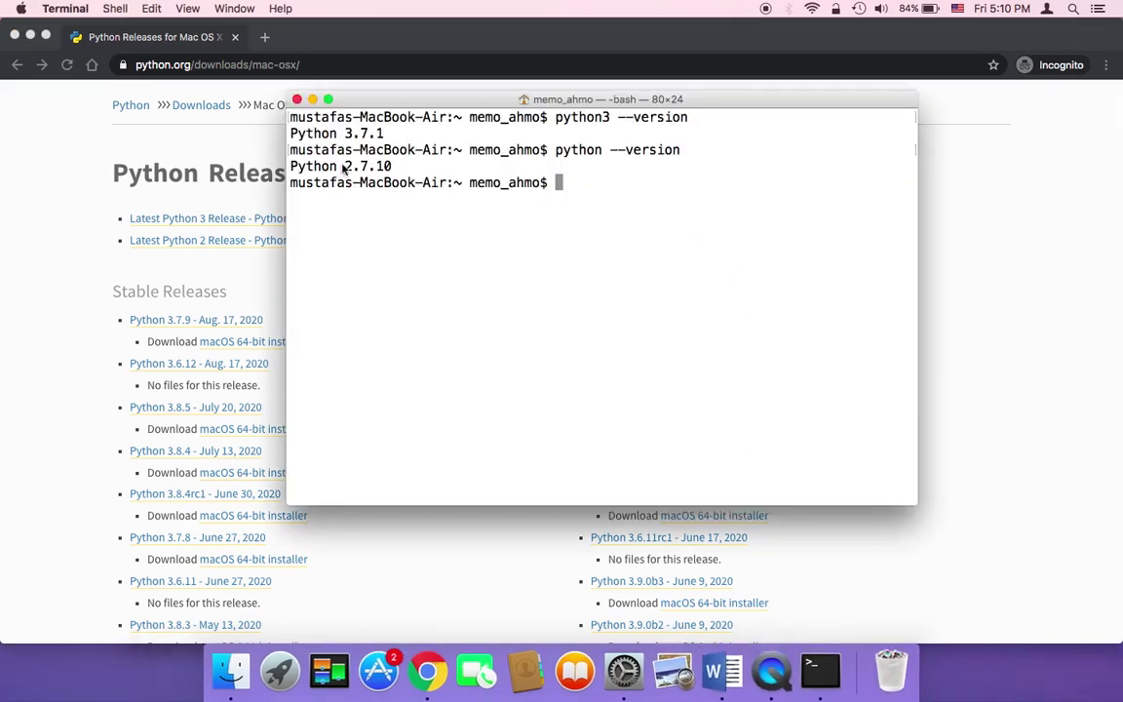
{"action": "left_click", "coordinate": [57, 325]}
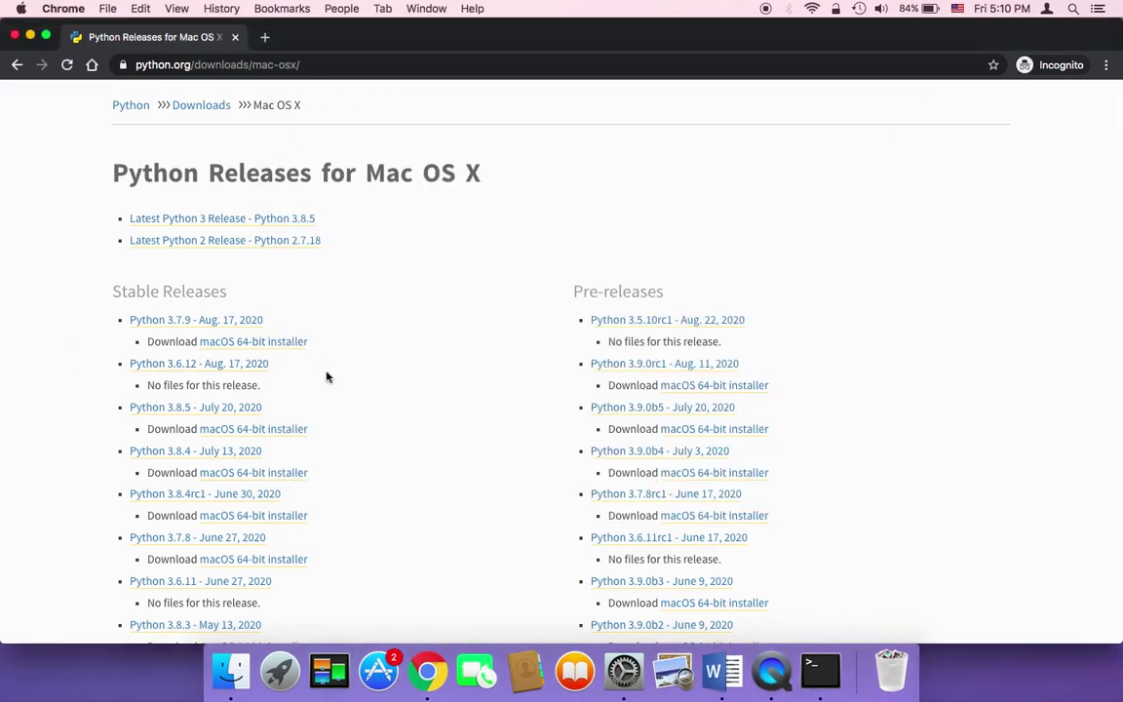
- Scroll the Mac OS X Stable Releases list and open the 'Python 3.7.1 - Oct. 20, 2018' page
{"action": "scroll", "coordinate": [326, 377], "scroll_direction": "down", "scroll_amount": 1}
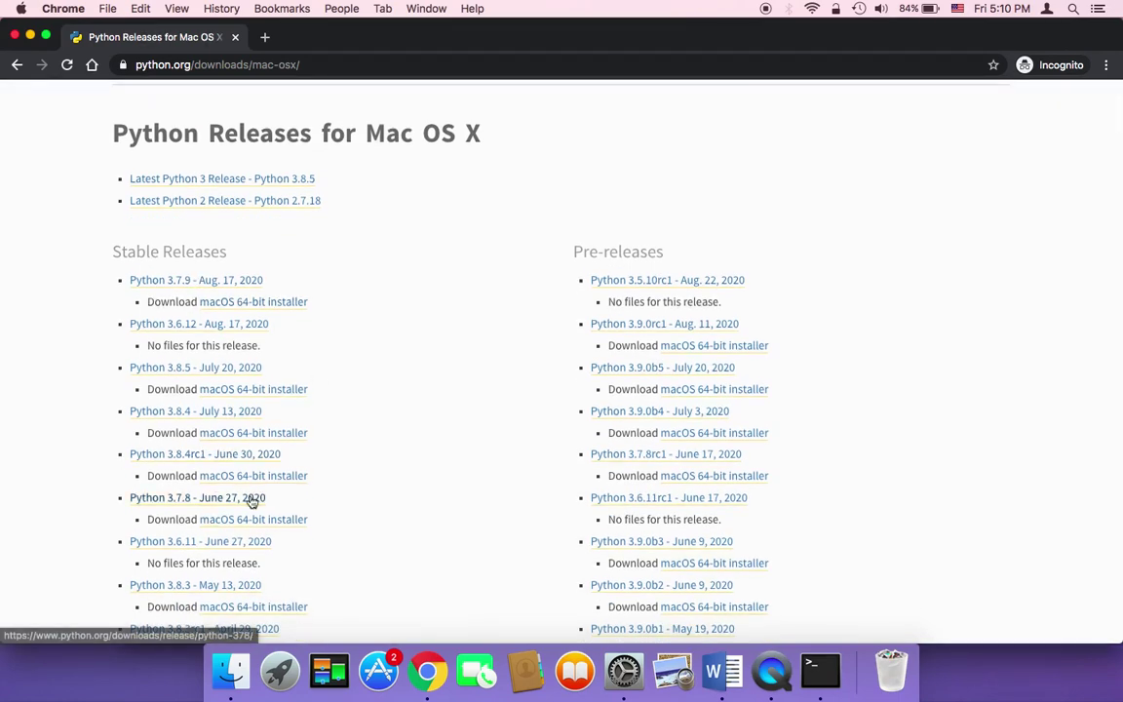
{"action": "scroll", "coordinate": [313, 383], "scroll_direction": "down", "scroll_amount": 2}
{"action": "scroll", "coordinate": [313, 383], "scroll_direction": "up", "scroll_amount": 6}
{"action": "scroll", "coordinate": [313, 383], "scroll_direction": "down", "scroll_amount": 15}
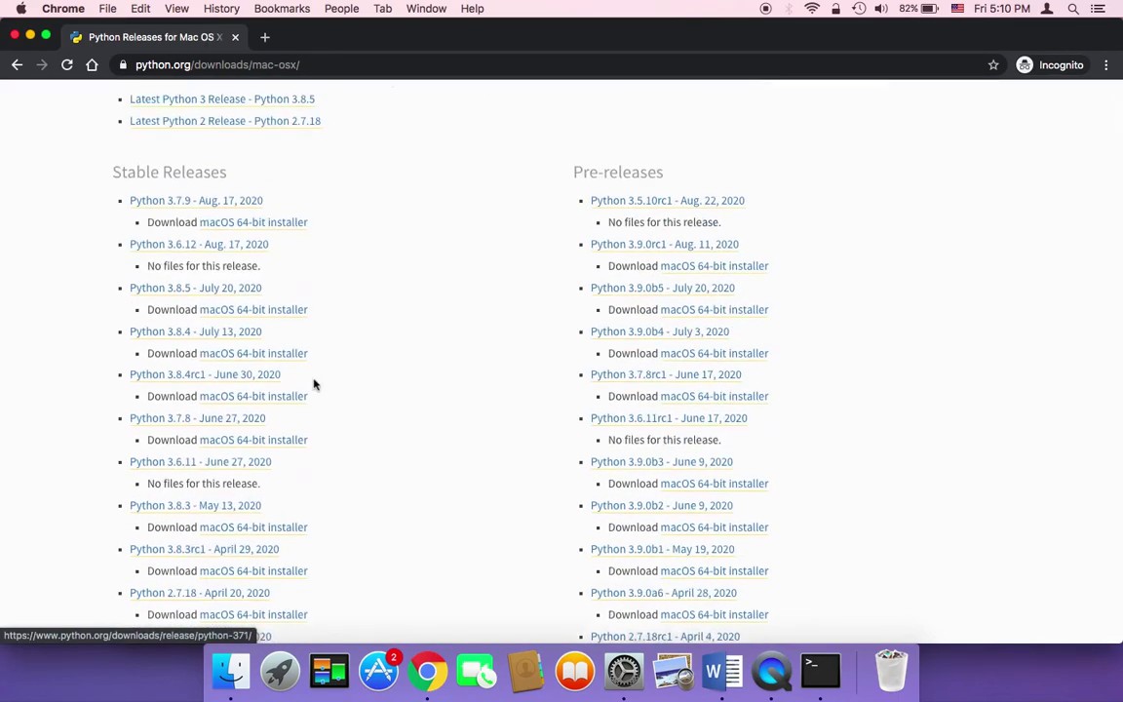
{"action": "scroll", "coordinate": [314, 384], "scroll_direction": "down", "scroll_amount": 2}
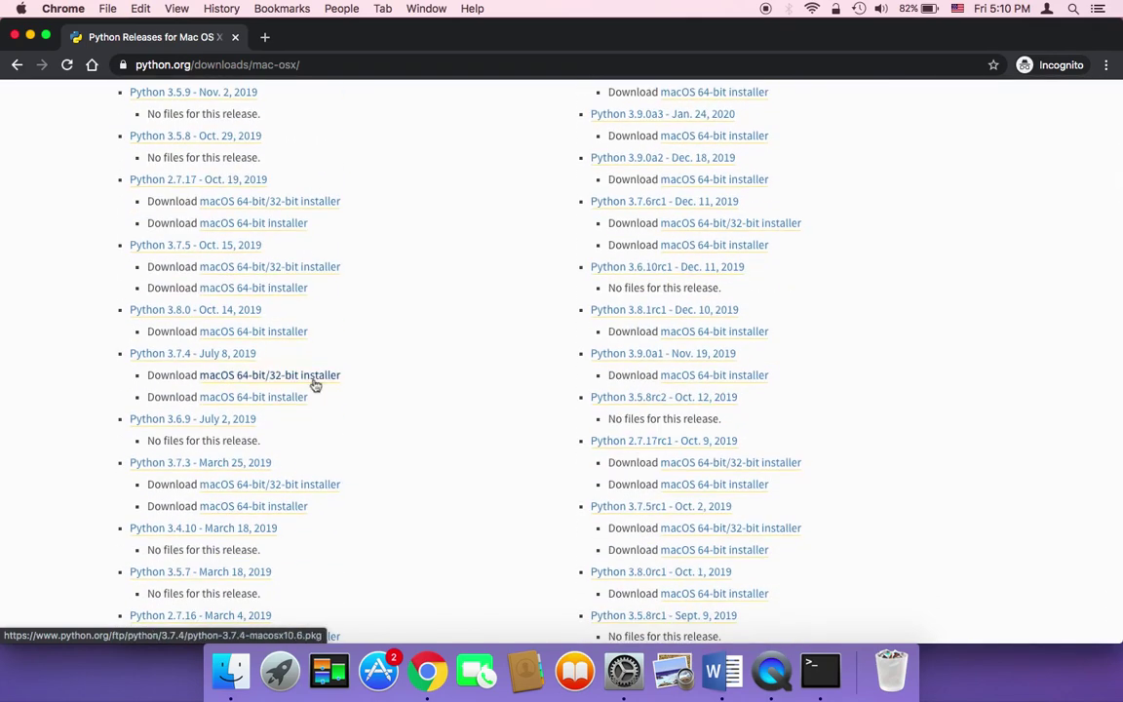
{"action": "scroll", "coordinate": [314, 384], "scroll_direction": "up", "scroll_amount": 2}
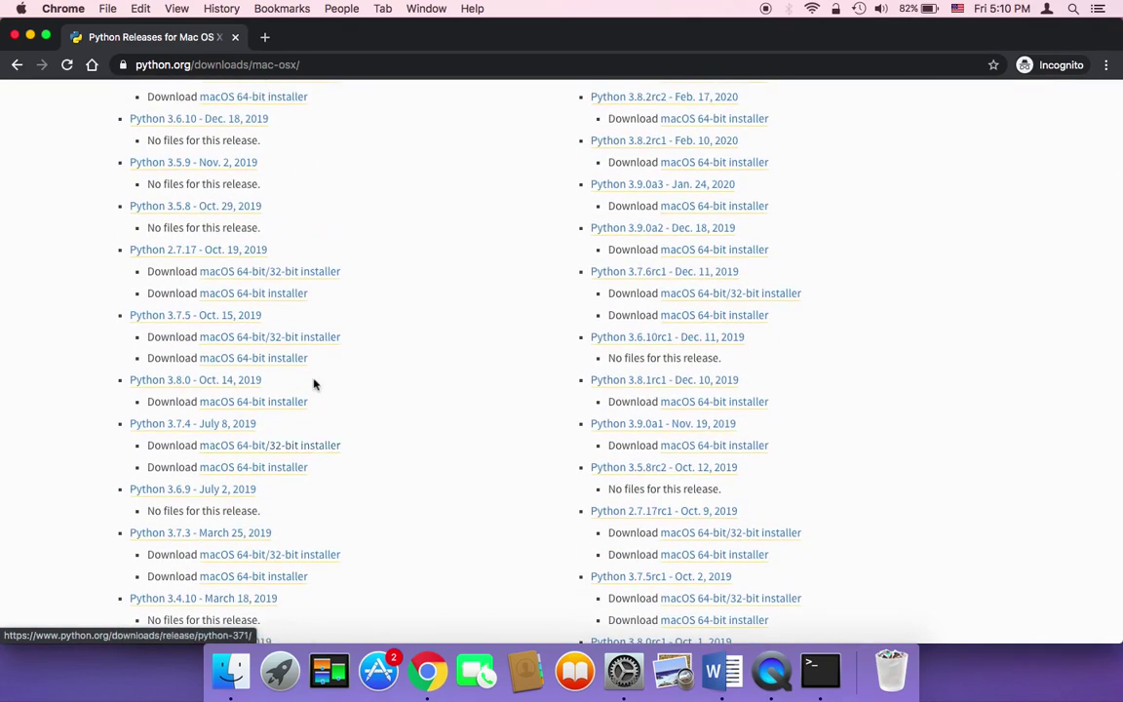
{"action": "scroll", "coordinate": [314, 384], "scroll_direction": "down", "scroll_amount": 2}
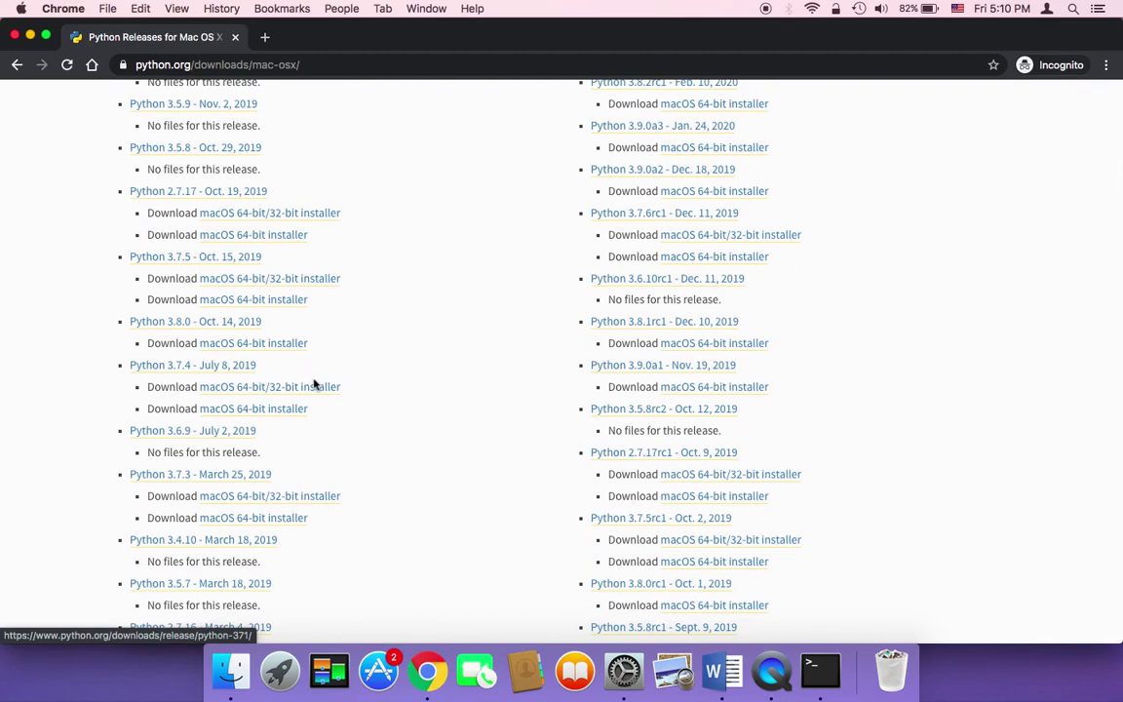
{"action": "scroll", "coordinate": [271, 416], "scroll_direction": "down", "scroll_amount": 1}
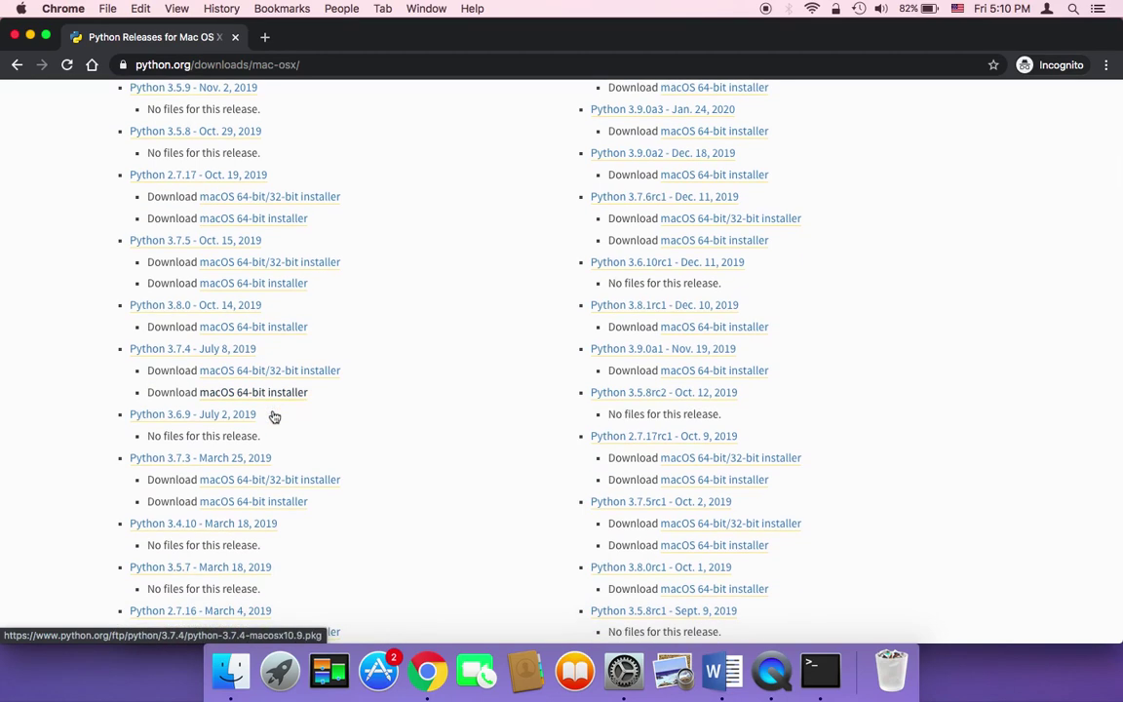
{"action": "scroll", "coordinate": [274, 416], "scroll_direction": "down", "scroll_amount": 12}
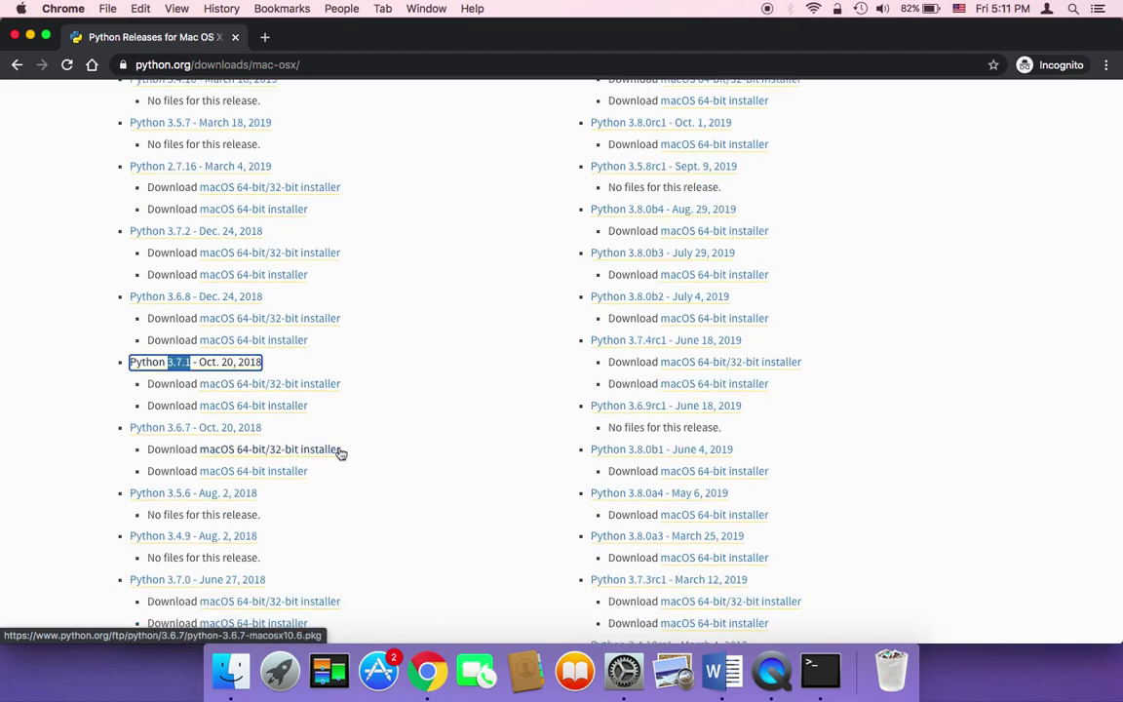
{"action": "left_click", "coordinate": [192, 362]}
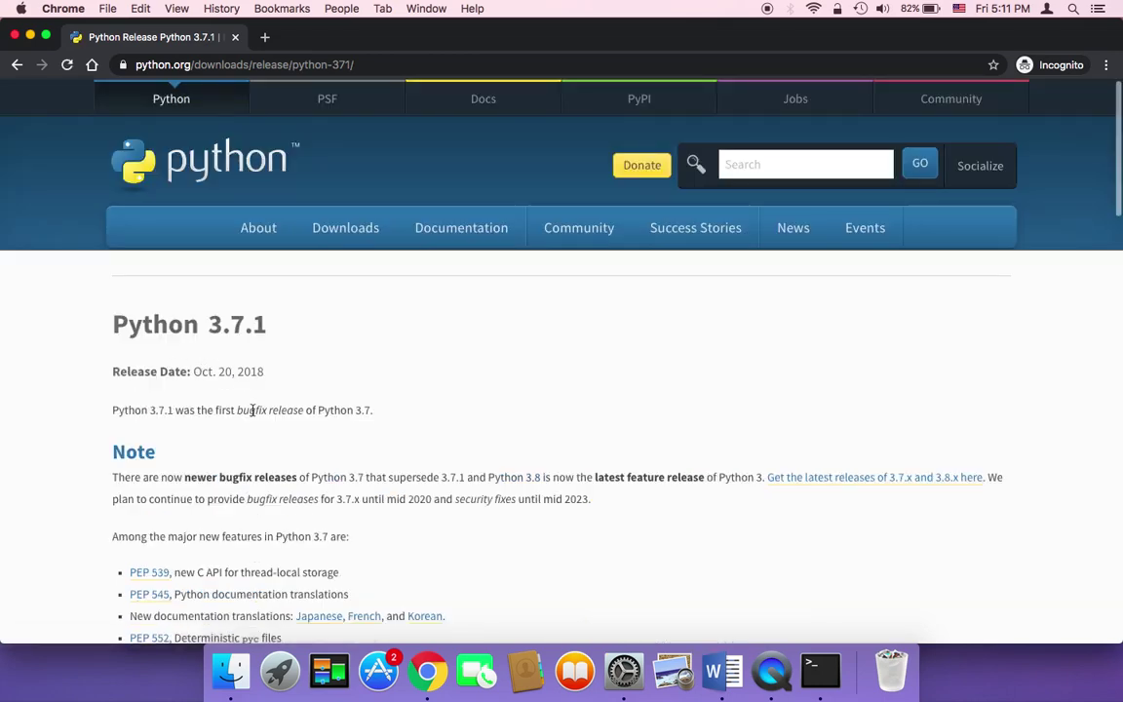
- Scroll to the Files table and download the macOS 64-bit installer for Python 3.7.1
{"action": "scroll", "coordinate": [252, 411], "scroll_direction": "down", "scroll_amount": 20}
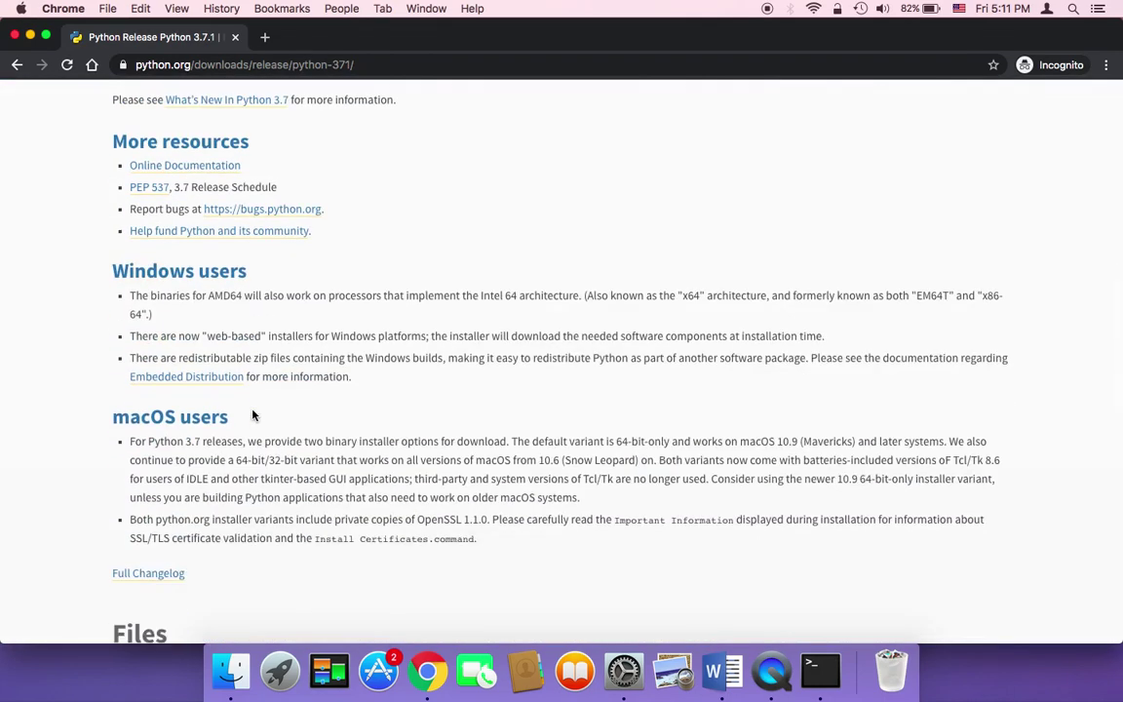
{"action": "scroll", "coordinate": [253, 415], "scroll_direction": "down", "scroll_amount": 6}
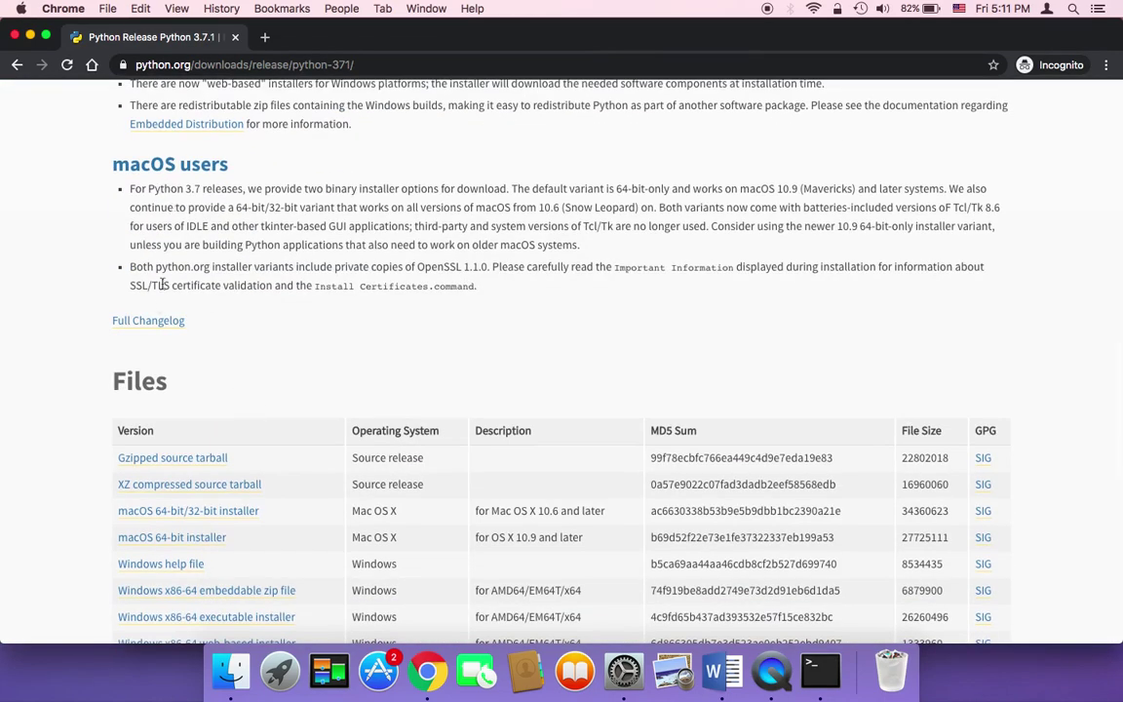
{"action": "scroll", "coordinate": [281, 304], "scroll_direction": "down", "scroll_amount": 5}
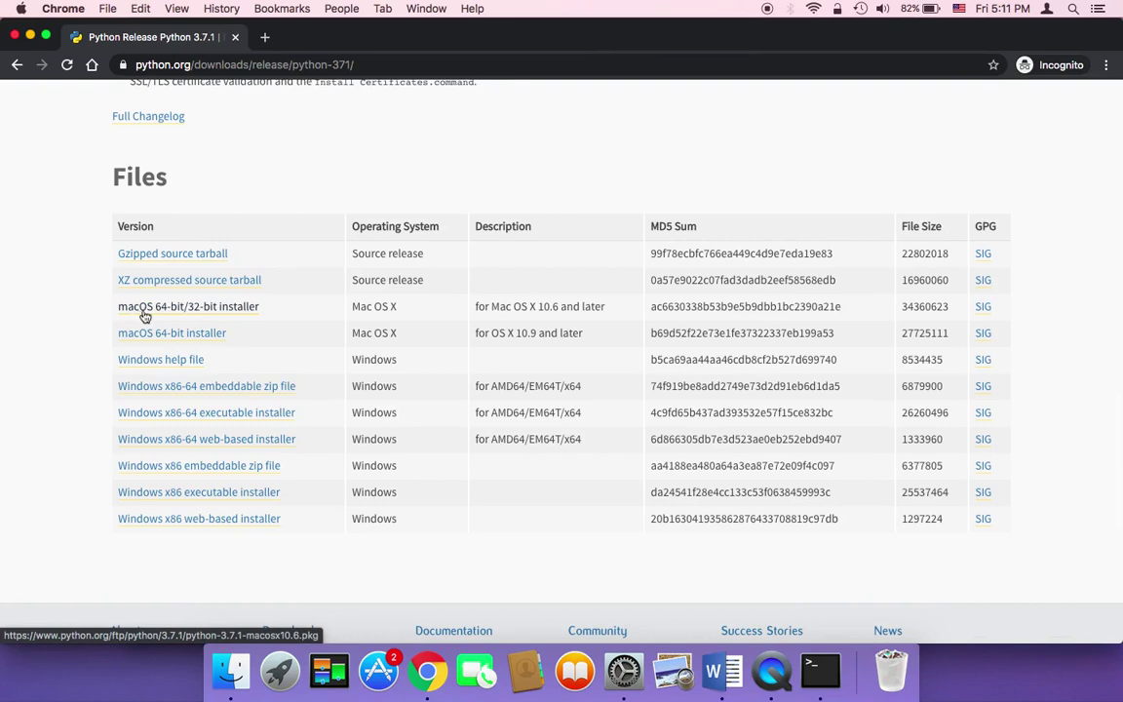
{"action": "left_click", "coordinate": [202, 341]}
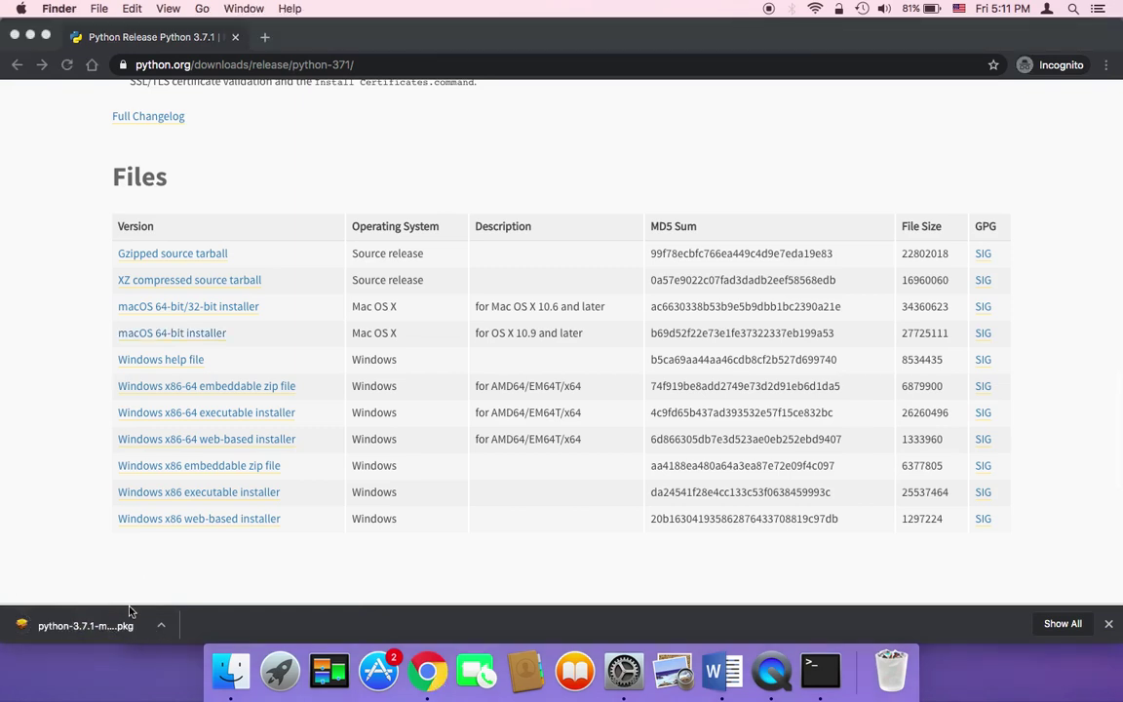
- Open the downloaded Python 3.7.1 installer package from Chrome's download bar
{"action": "left_click", "coordinate": [163, 628]}
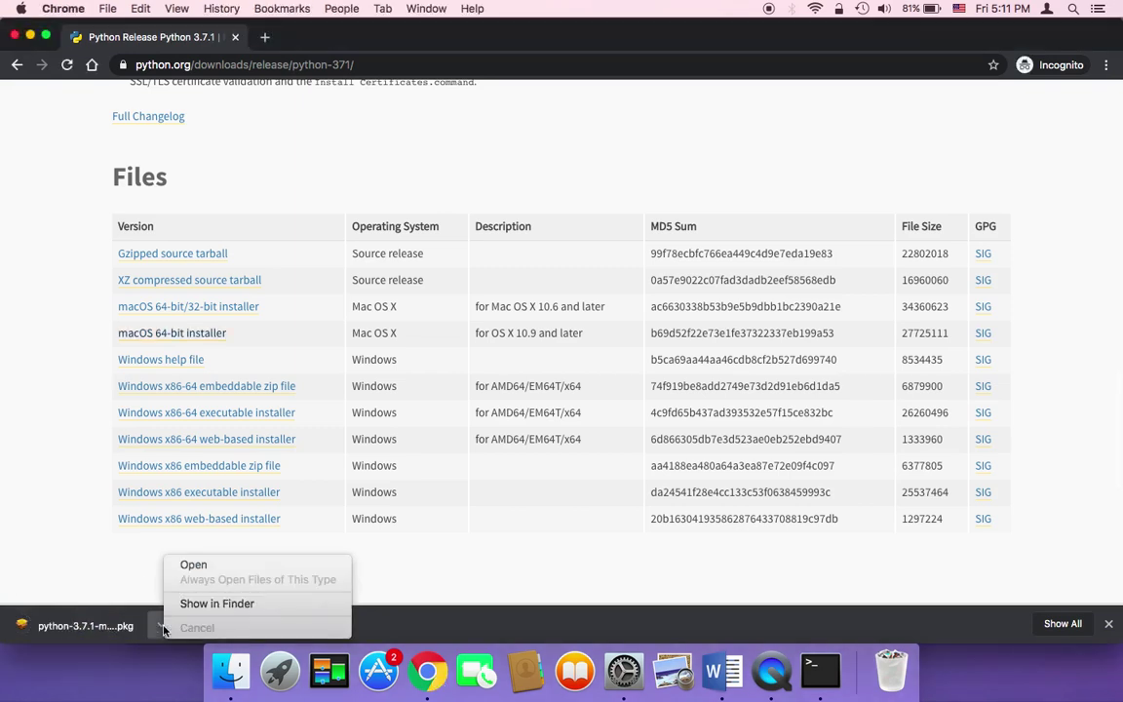
{"action": "left_click", "coordinate": [214, 569]}
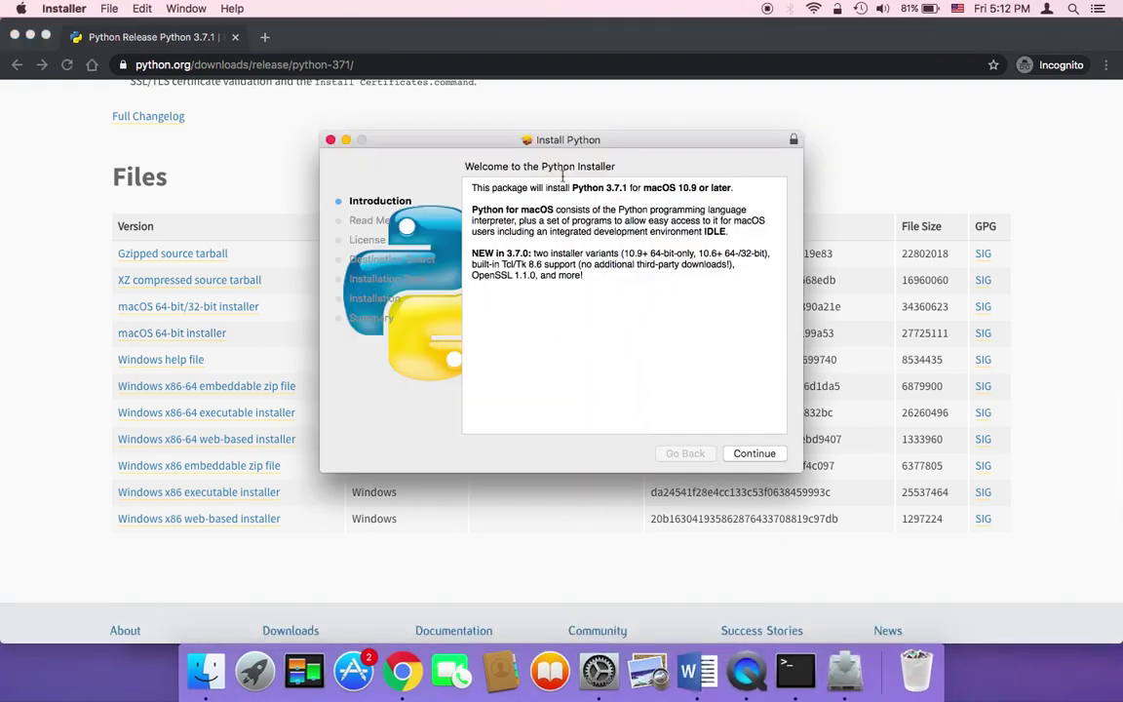
- Continue past the introduction and read me, agree to the license, install on Macintosh HD, and close the installer
{"action": "left_click", "coordinate": [750, 454]}
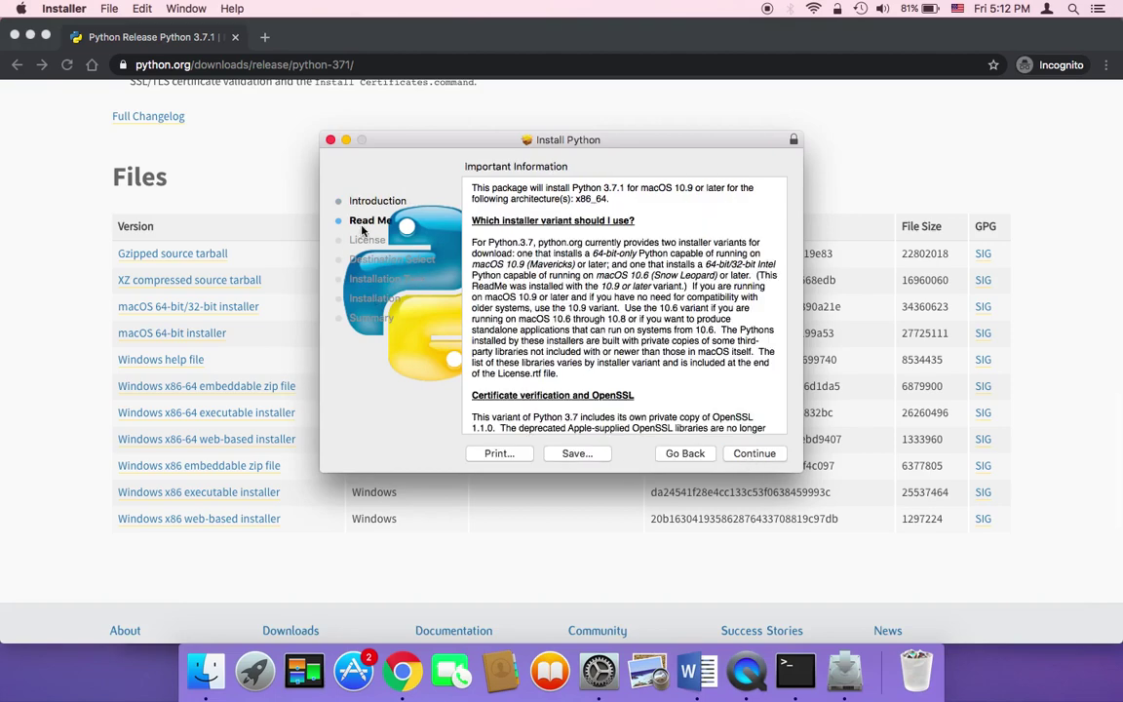
{"action": "scroll", "coordinate": [643, 265], "scroll_direction": "down", "scroll_amount": 10}
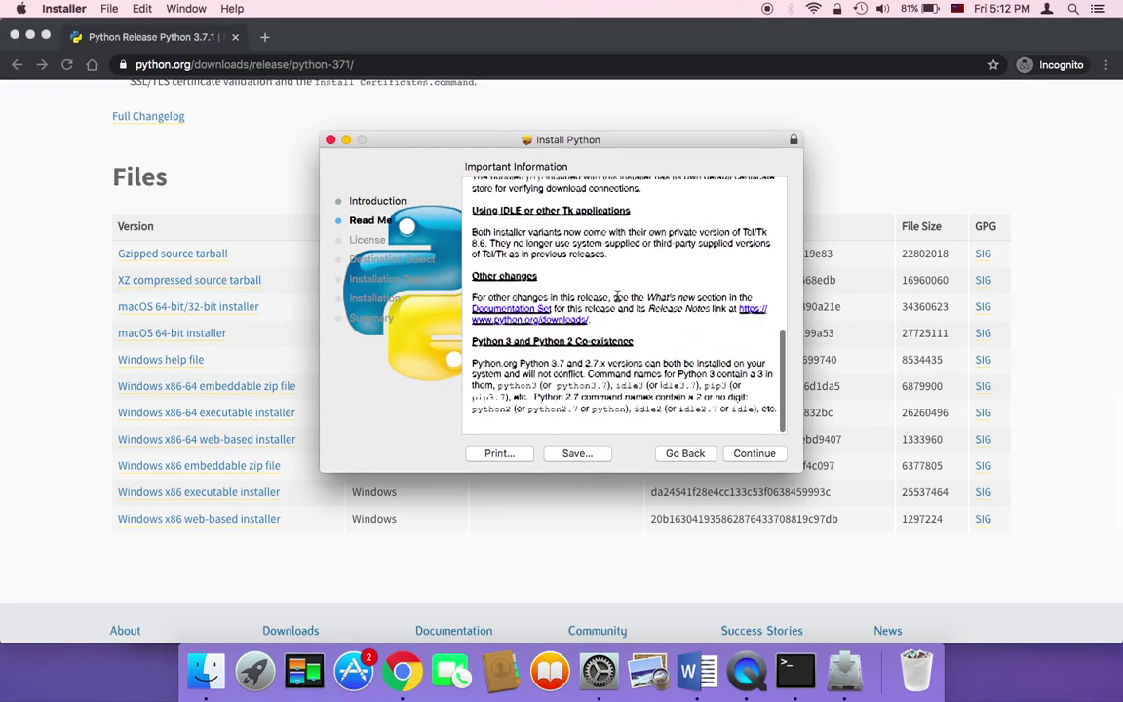
{"action": "scroll", "coordinate": [683, 371], "scroll_direction": "up", "scroll_amount": 10}
{"action": "left_click", "coordinate": [754, 453]}
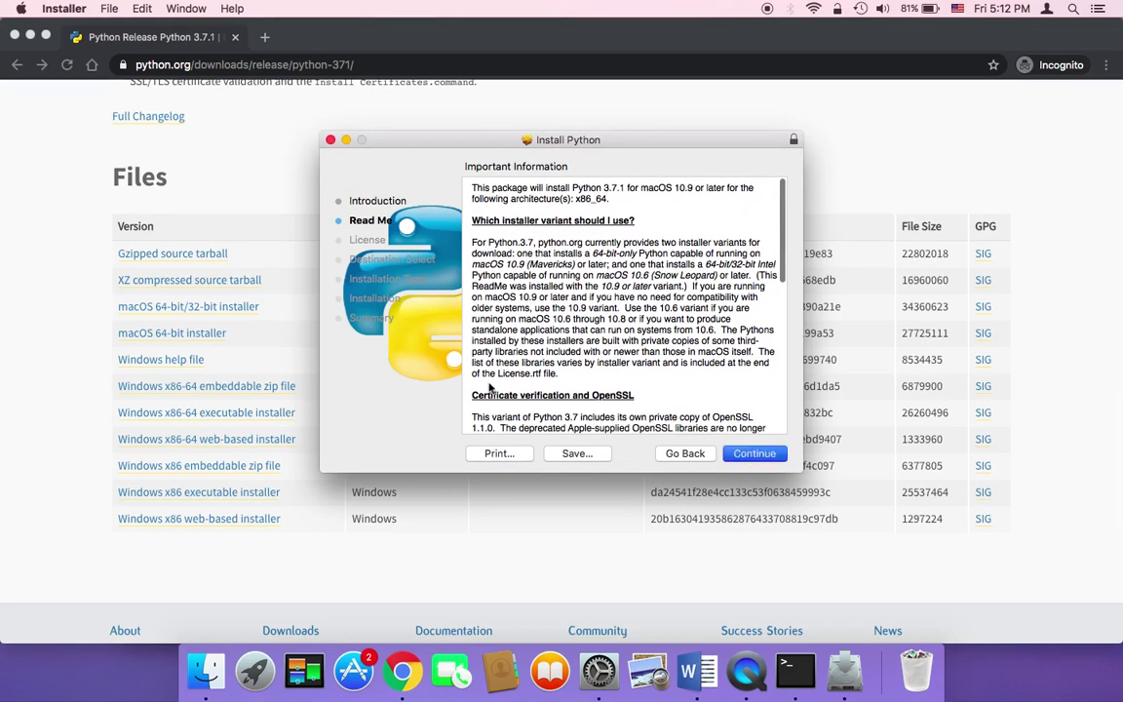
{"action": "scroll", "coordinate": [624, 322], "scroll_direction": "down", "scroll_amount": 20}
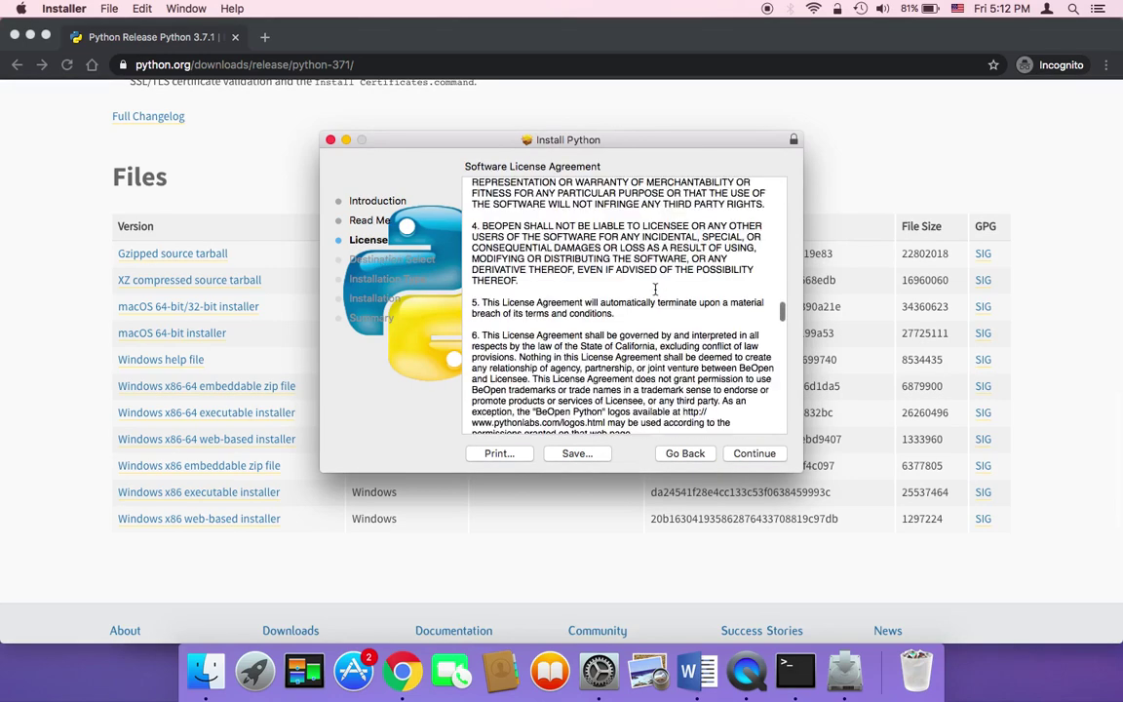
{"action": "left_click", "coordinate": [764, 456]}
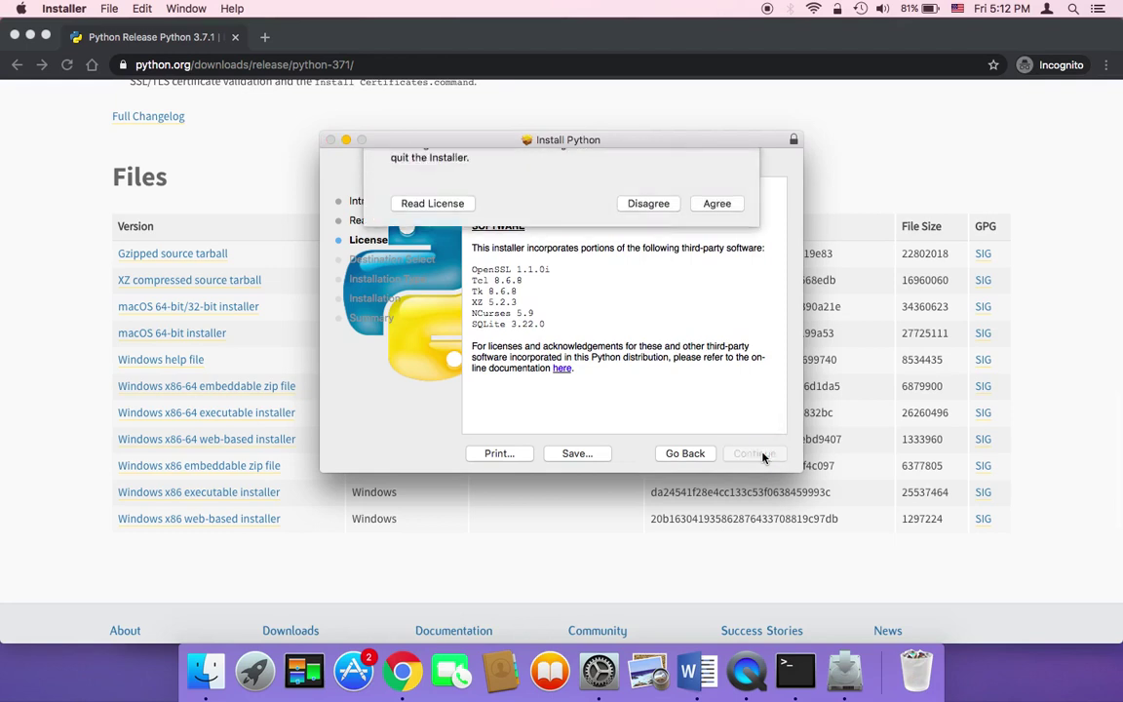
{"action": "left_click", "coordinate": [733, 269]}
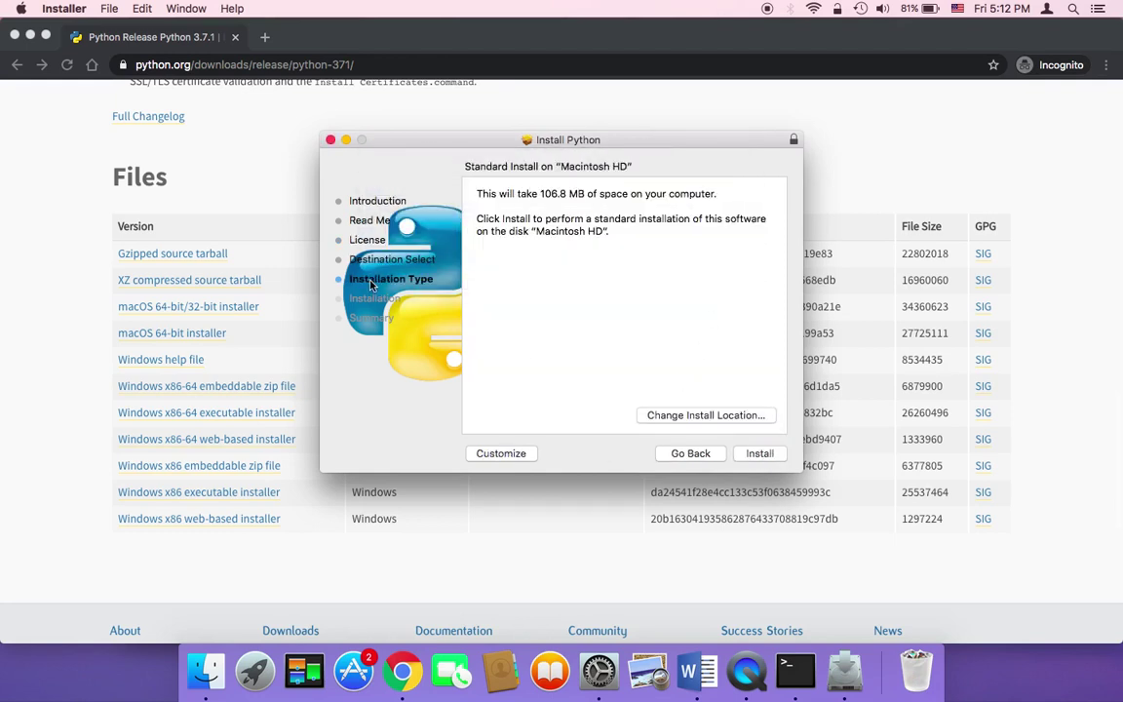
{"action": "left_click", "coordinate": [773, 455]}
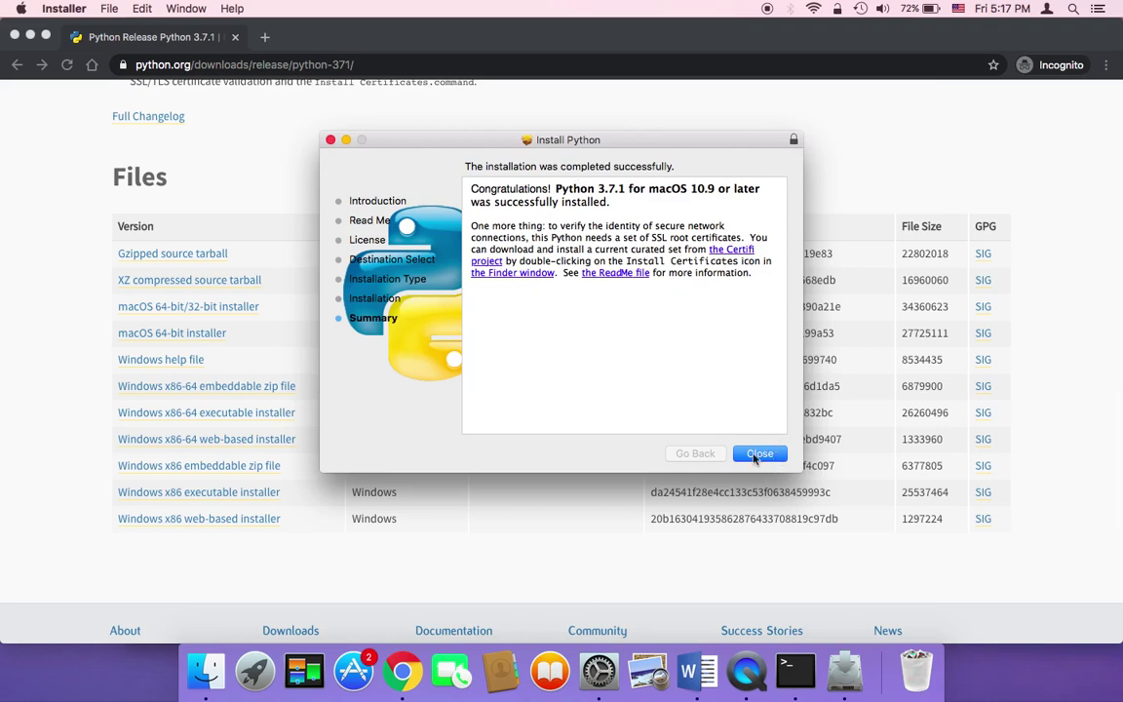
{"action": "left_click", "coordinate": [758, 454]}
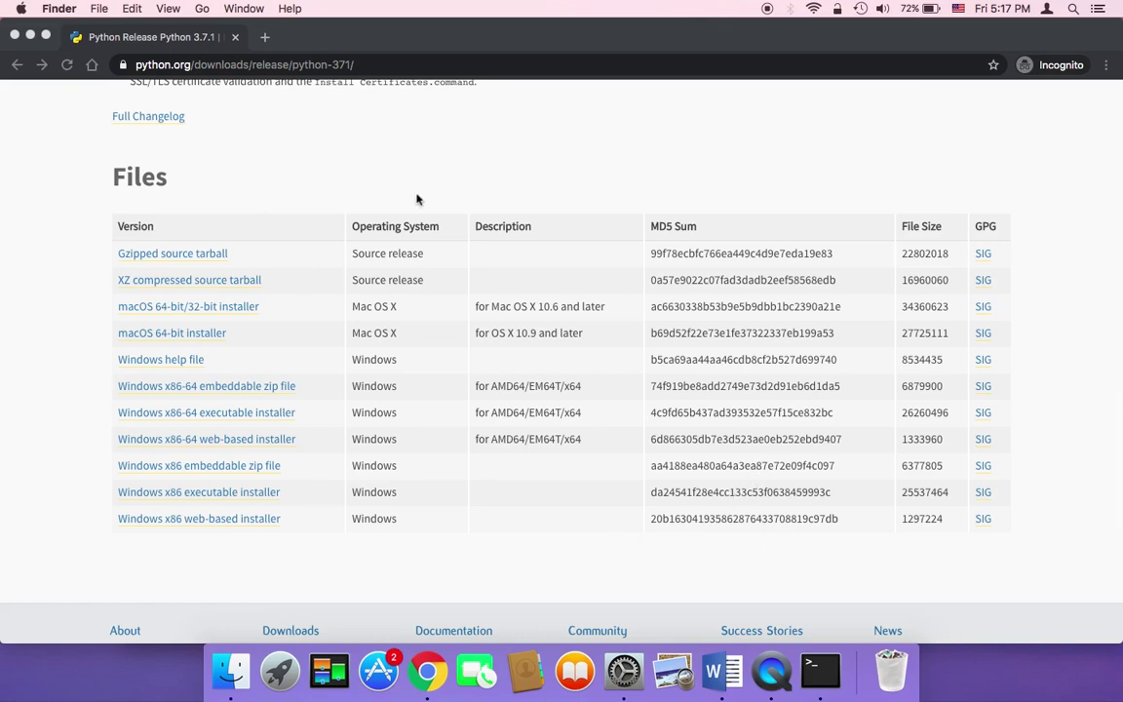
{"action": "left_click", "coordinate": [246, 8]}
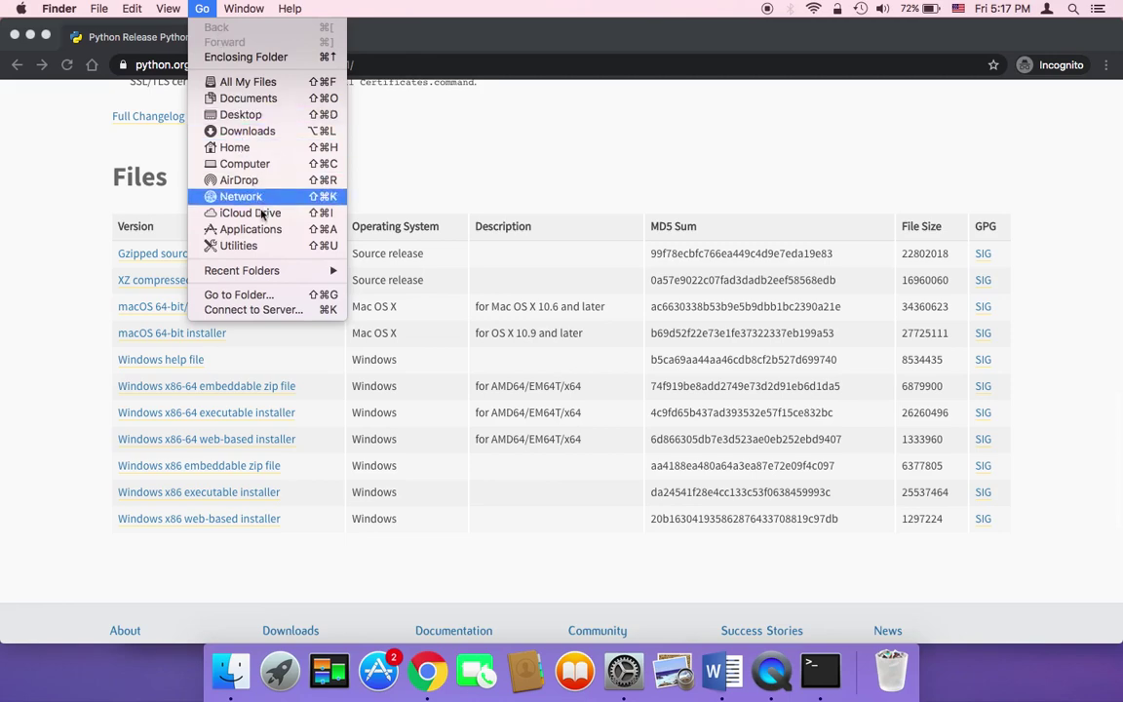
{"action": "left_click", "coordinate": [250, 229]}
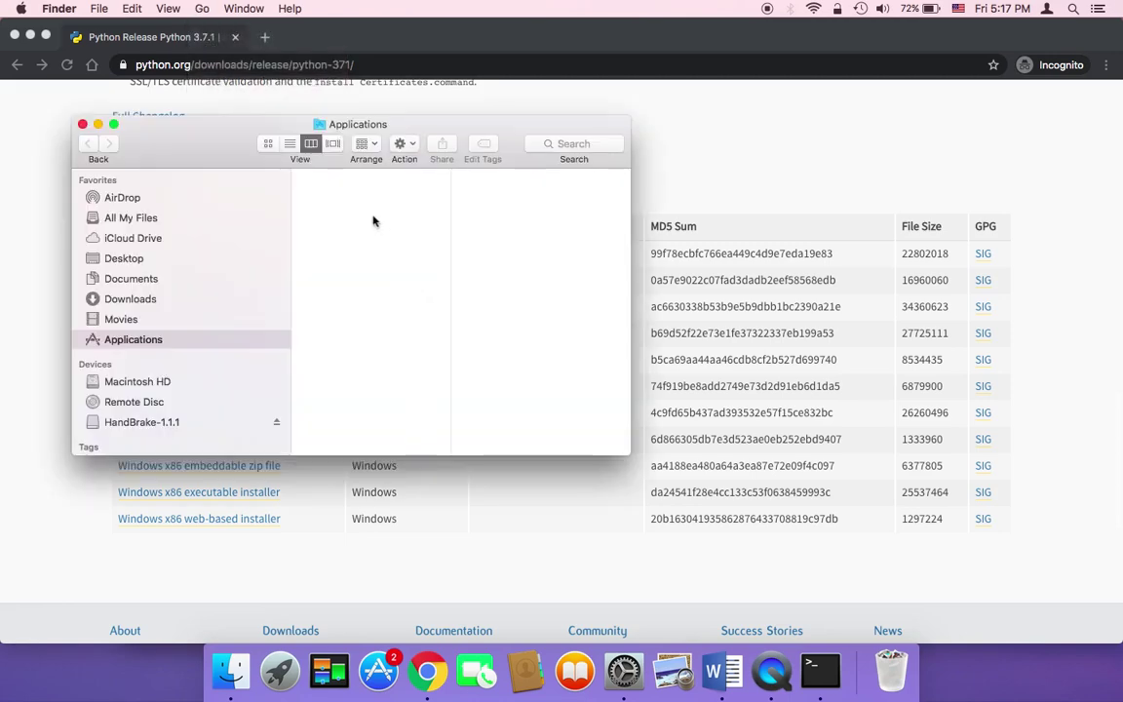
{"action": "scroll", "coordinate": [376, 370], "scroll_direction": "down", "scroll_amount": 10}
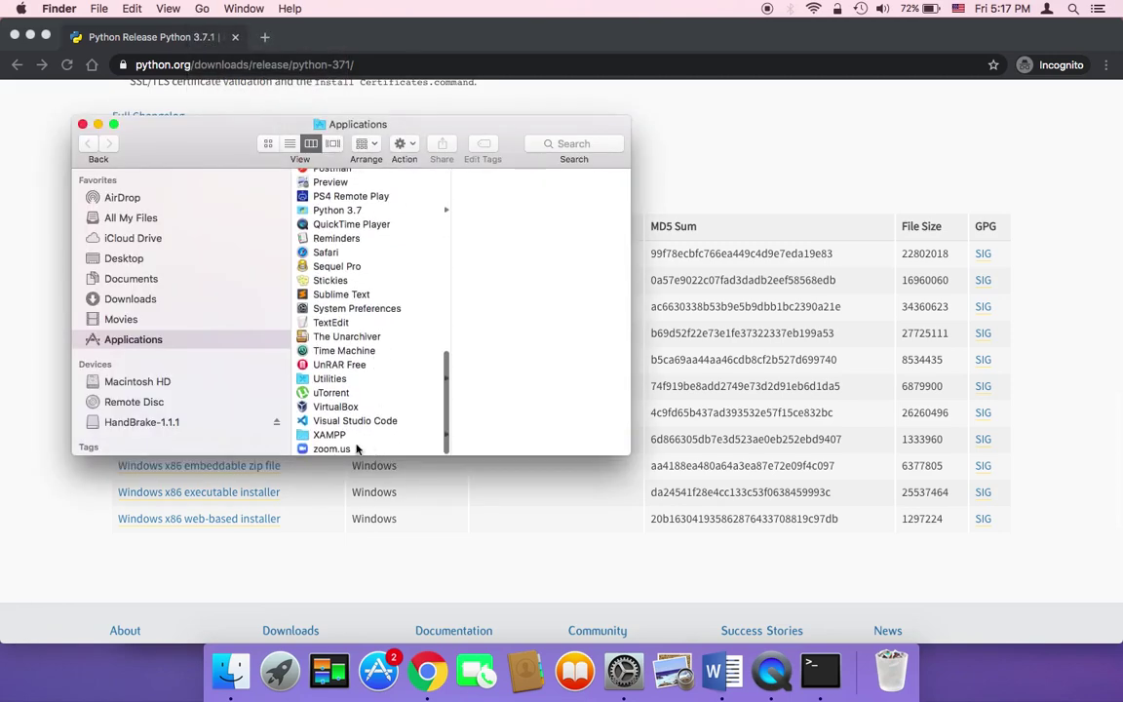
{"action": "scroll", "coordinate": [351, 350], "scroll_direction": "up", "scroll_amount": 3}
{"action": "left_click", "coordinate": [349, 291]}
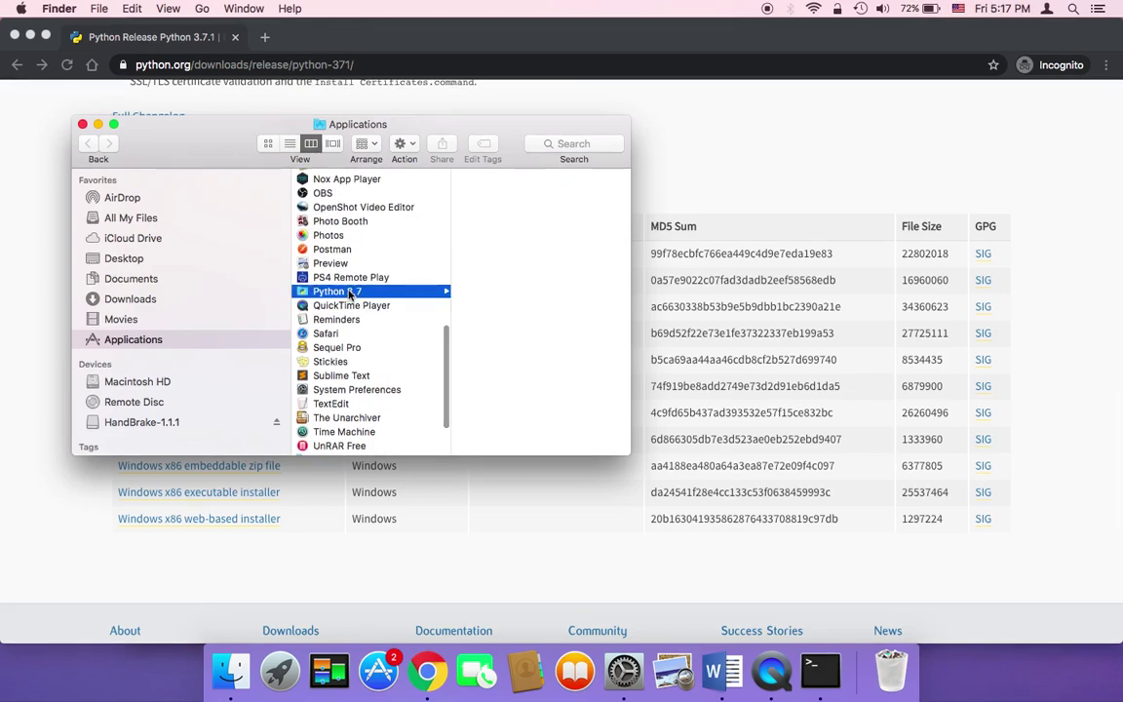
{"action": "left_click", "coordinate": [82, 123]}
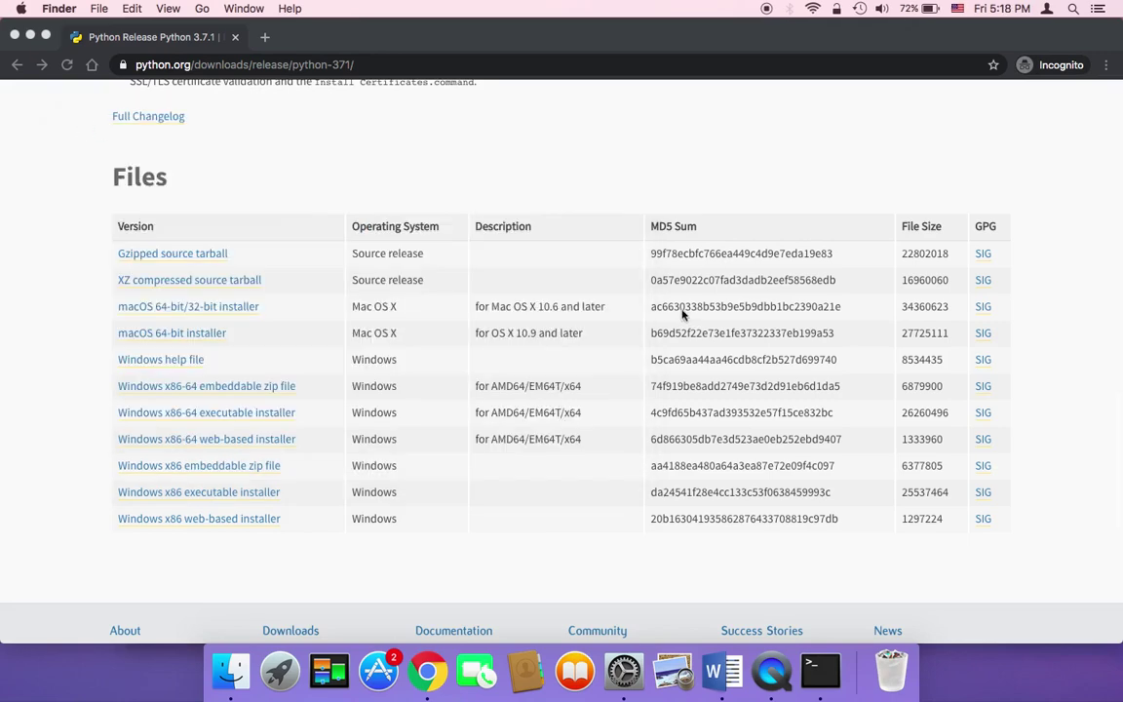
- Bring Terminal forward from the Dock and quit it via its Dock menu
{"action": "left_click", "coordinate": [812, 653]}
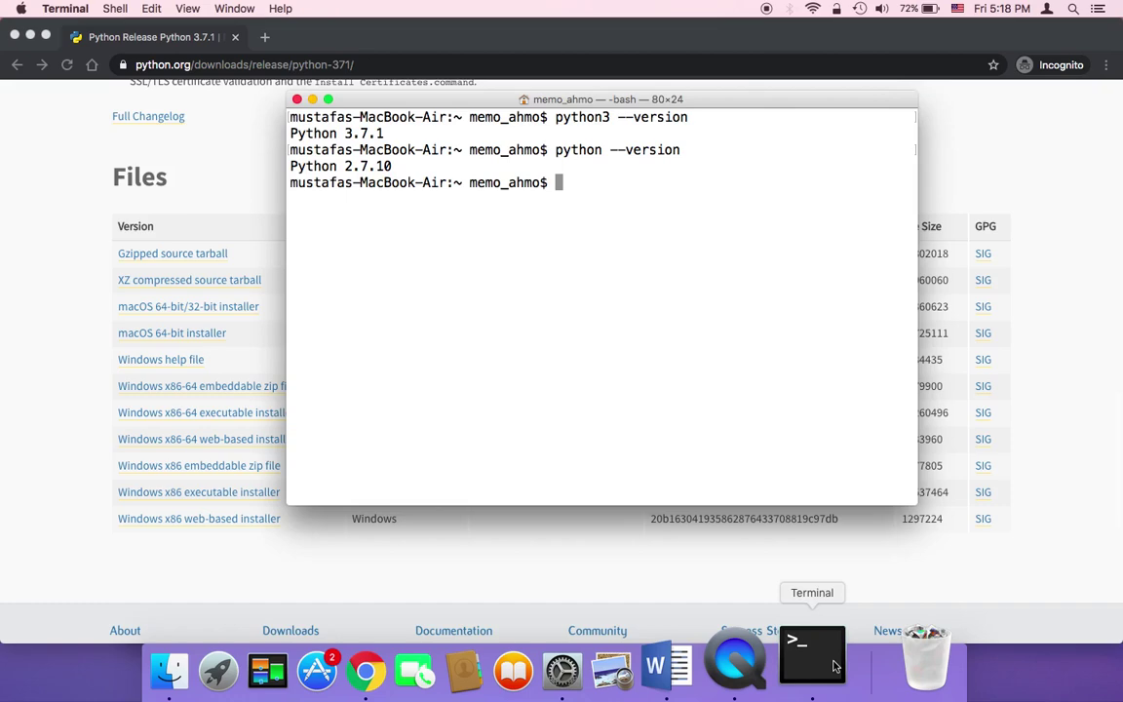
{"action": "right_click", "coordinate": [834, 663]}
{"action": "left_click", "coordinate": [845, 587]}
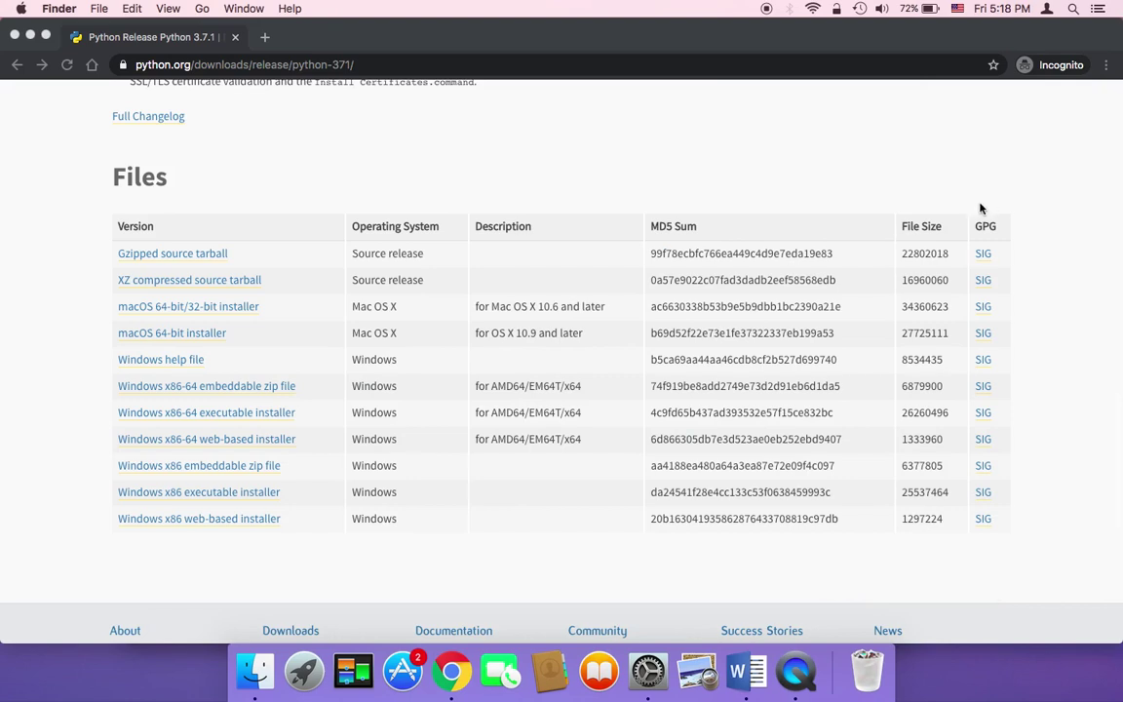
- Launch a new Terminal through Spotlight search
{"action": "key", "text": "super+space"}
{"action": "type", "text": "te"}
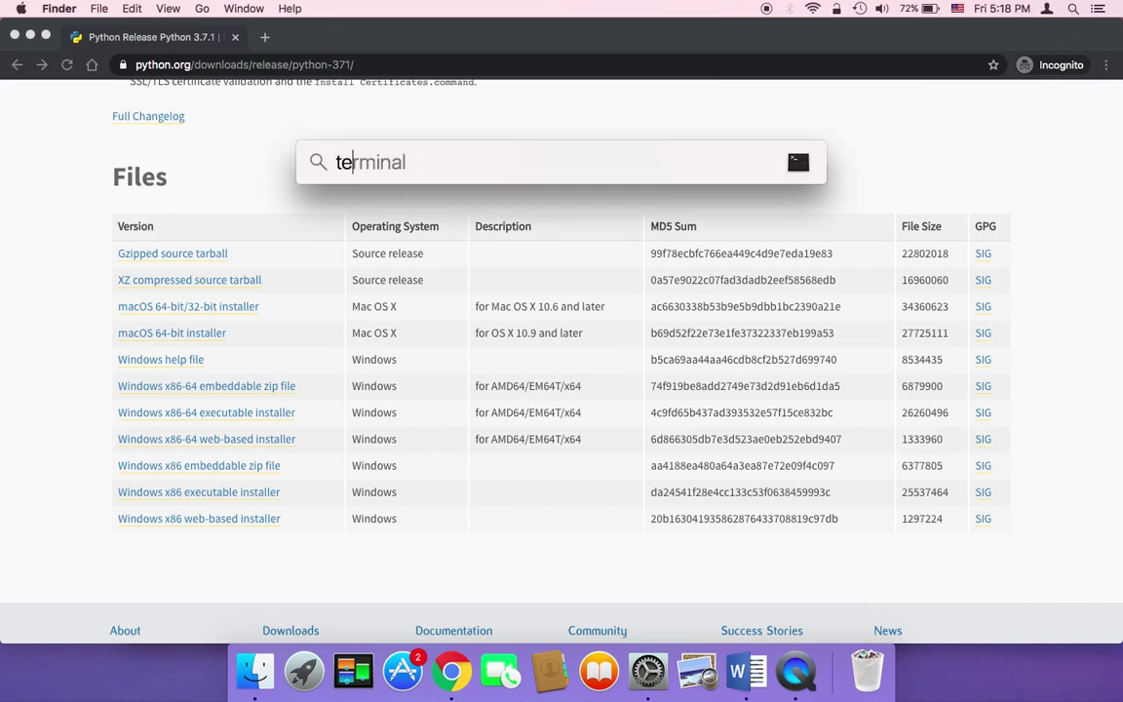
{"action": "key", "text": "Return"}
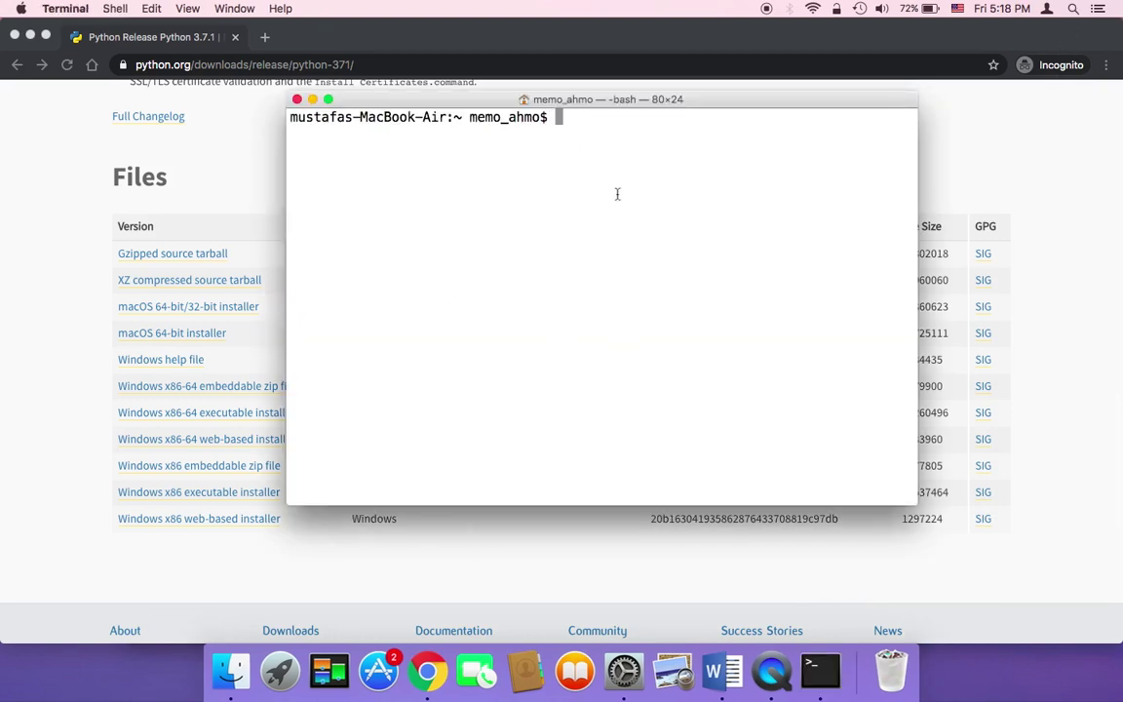
- Run python3 --version and highlight the Python 3.7.1 result
{"action": "type", "text": "python3 --version"}
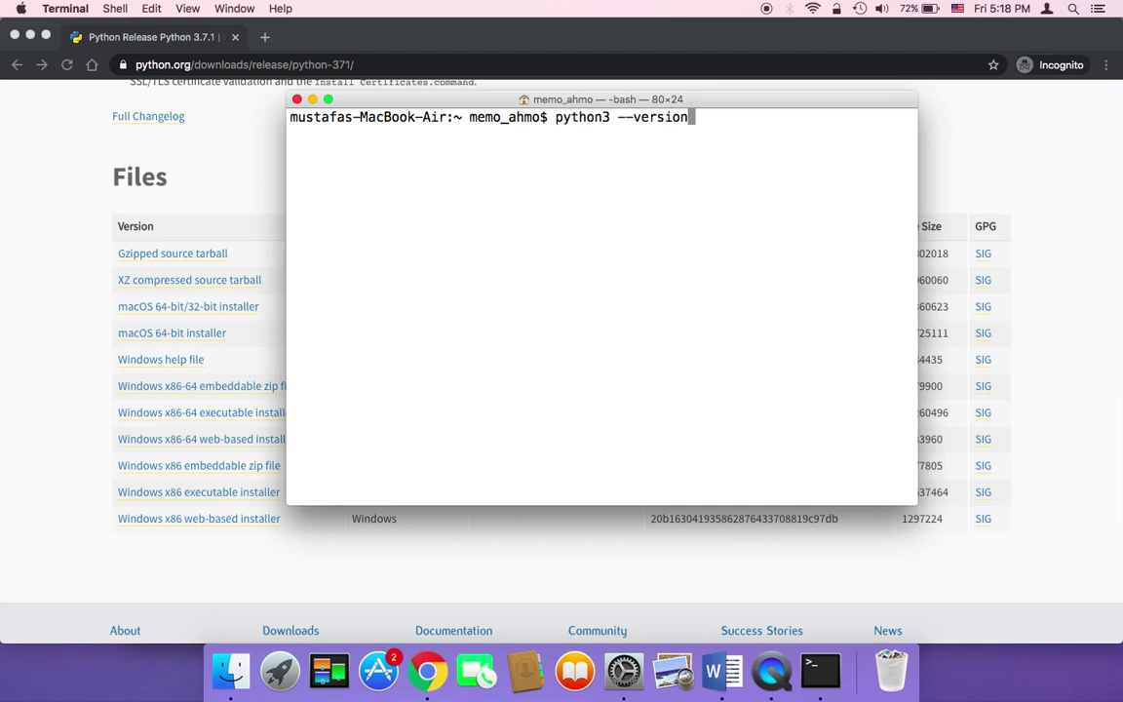
{"action": "key", "text": "Return"}
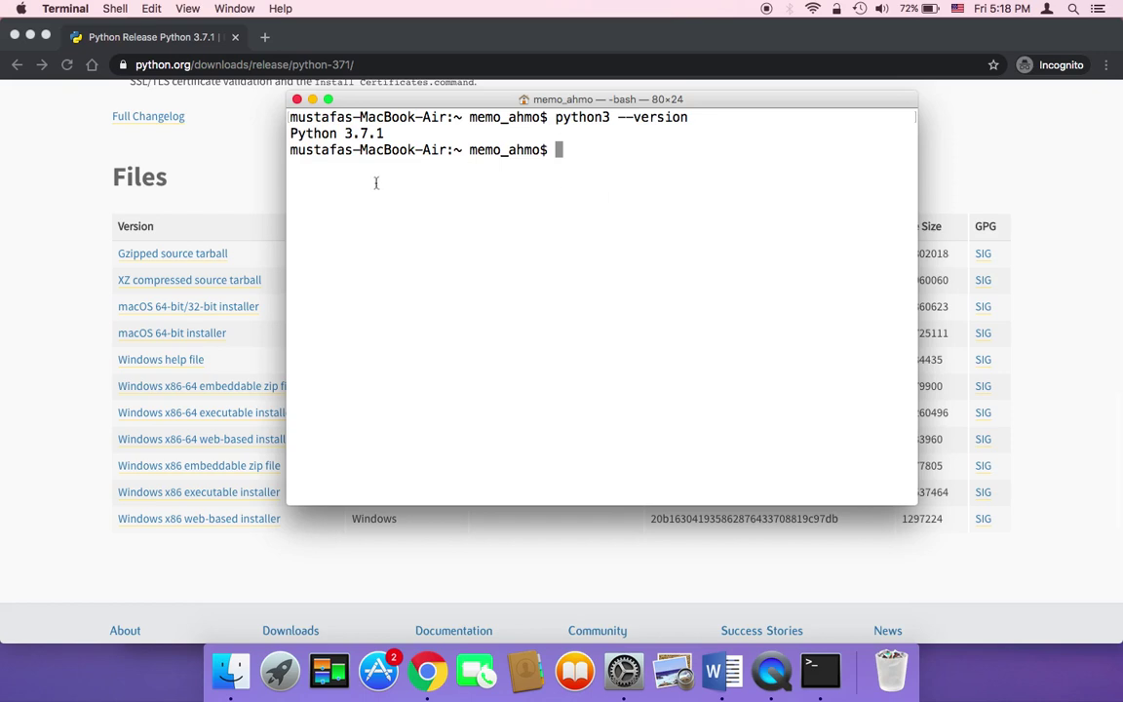
{"action": "left_click_drag", "start_coordinate": [408, 131], "coordinate": [287, 133]}
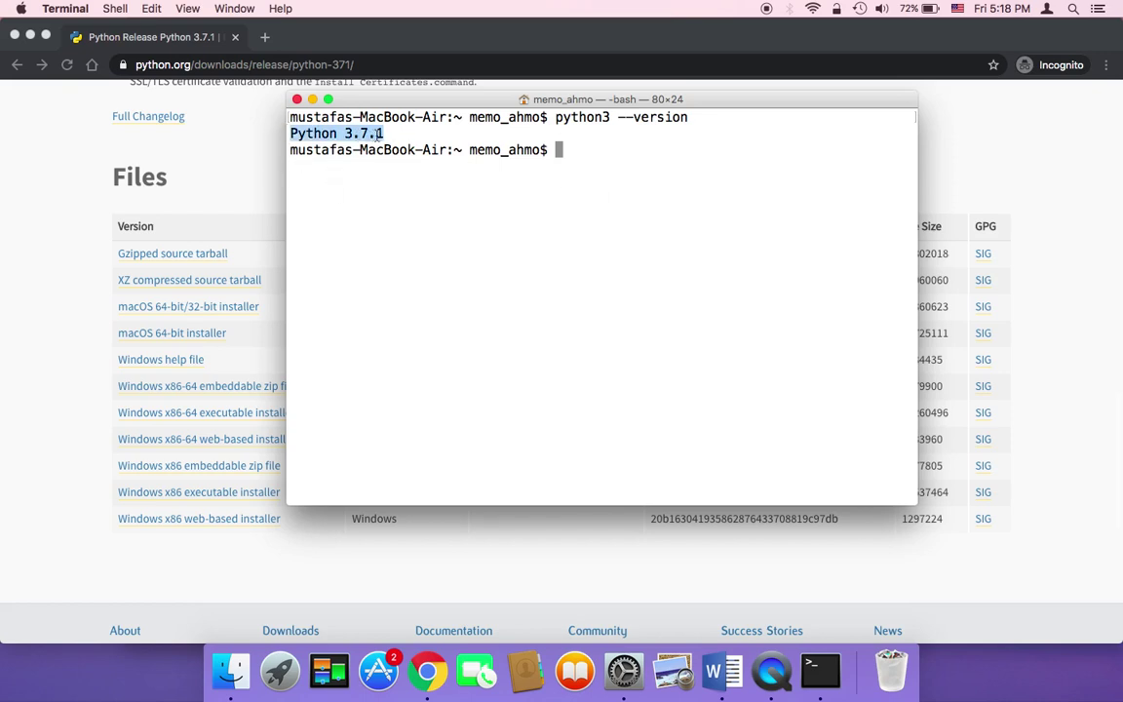
{"action": "left_click", "coordinate": [551, 149]}
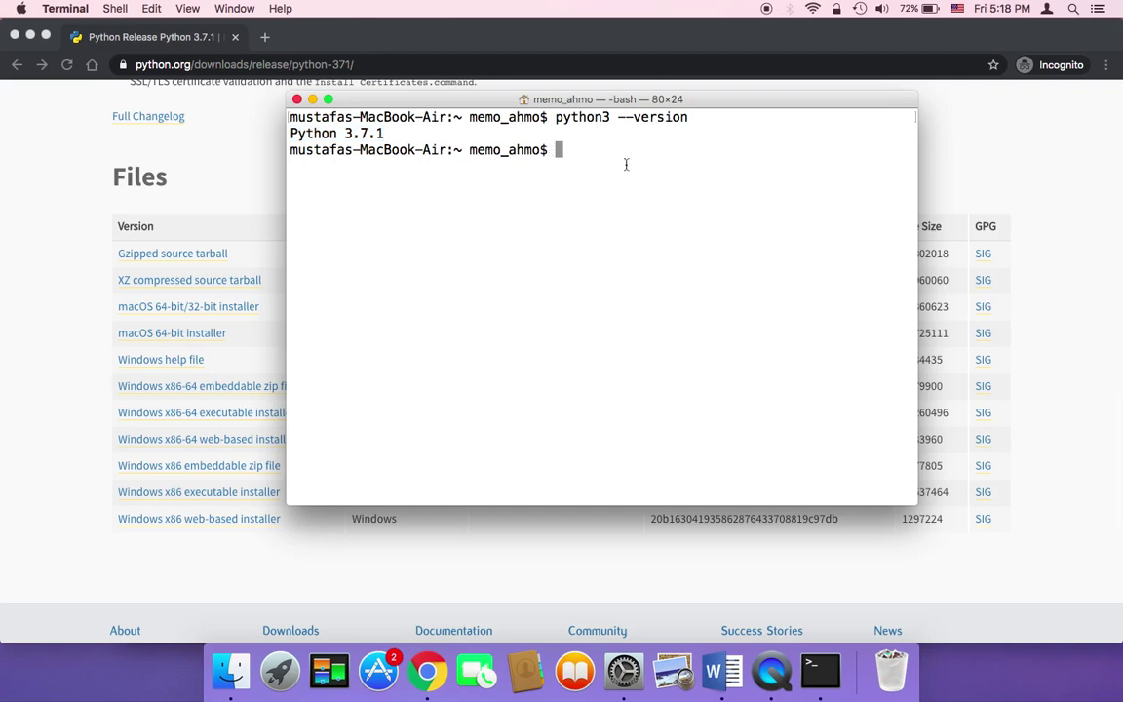
- Run pip --version (pip 6.1.1, Python 2.7) and pip3 --version (pip 20.2, Python 3.7)
{"action": "type", "text": "pip"}
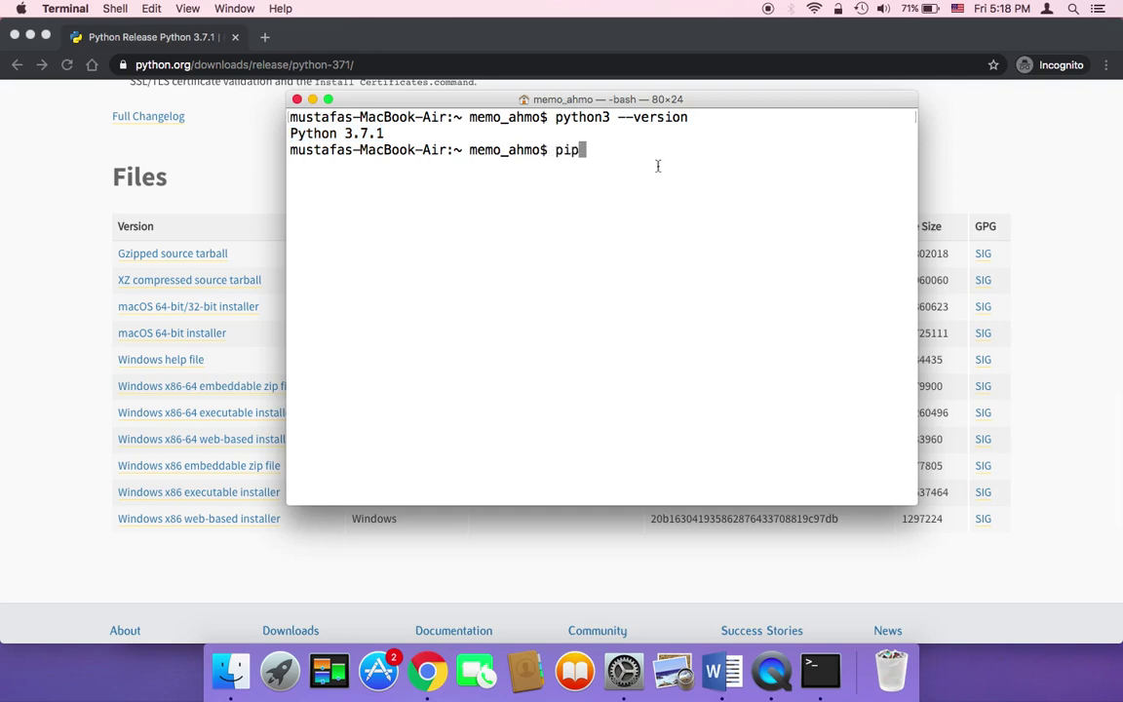
{"action": "type", "text": " --version"}
{"action": "key", "text": "Return"}
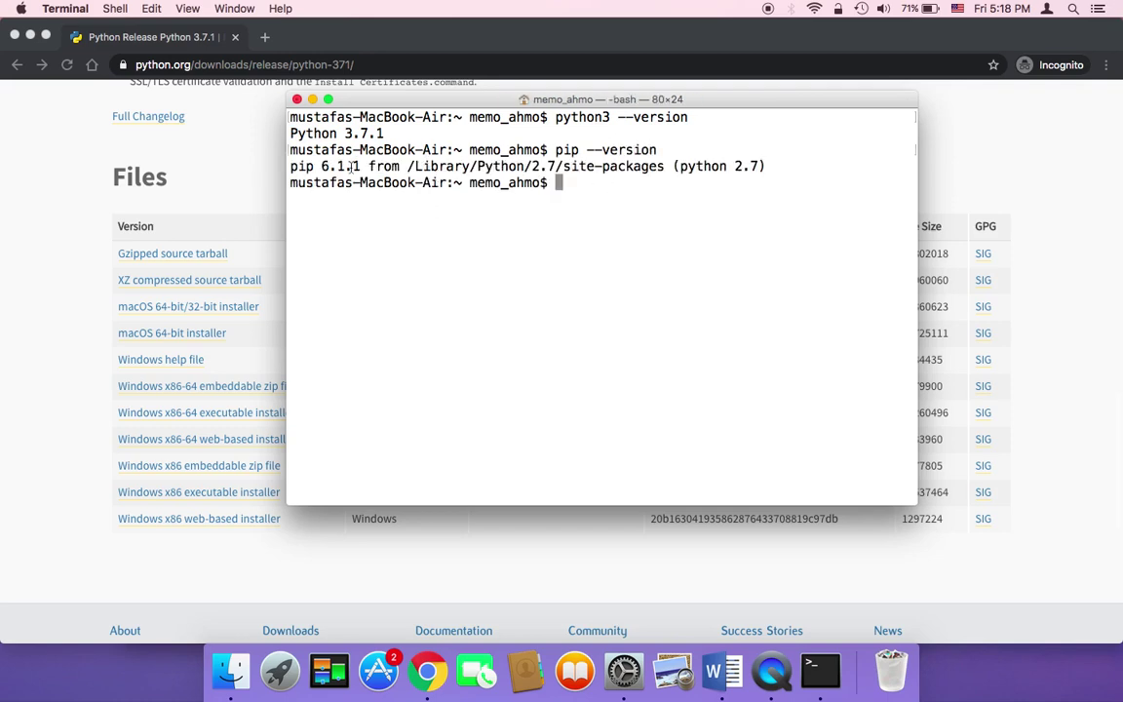
{"action": "left_click_drag", "start_coordinate": [291, 168], "coordinate": [617, 168]}
{"action": "left_click", "coordinate": [559, 187]}
{"action": "type", "text": "pip3 --versio"}
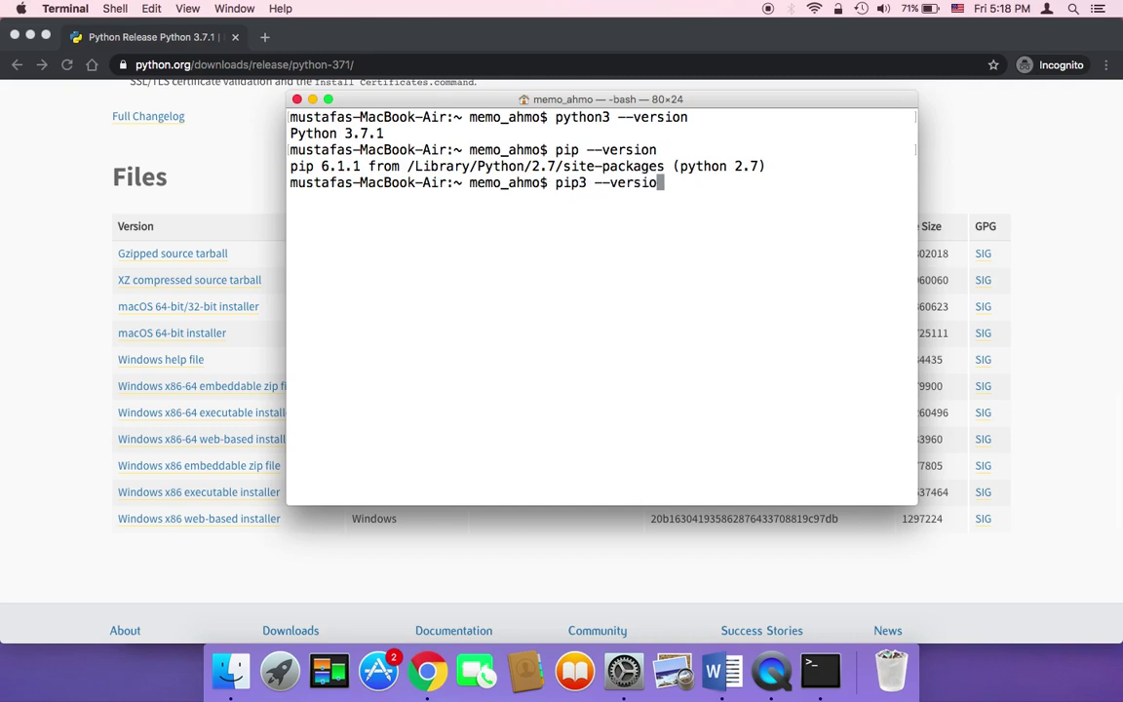
{"action": "type", "text": "n"}
{"action": "key", "text": "Return"}
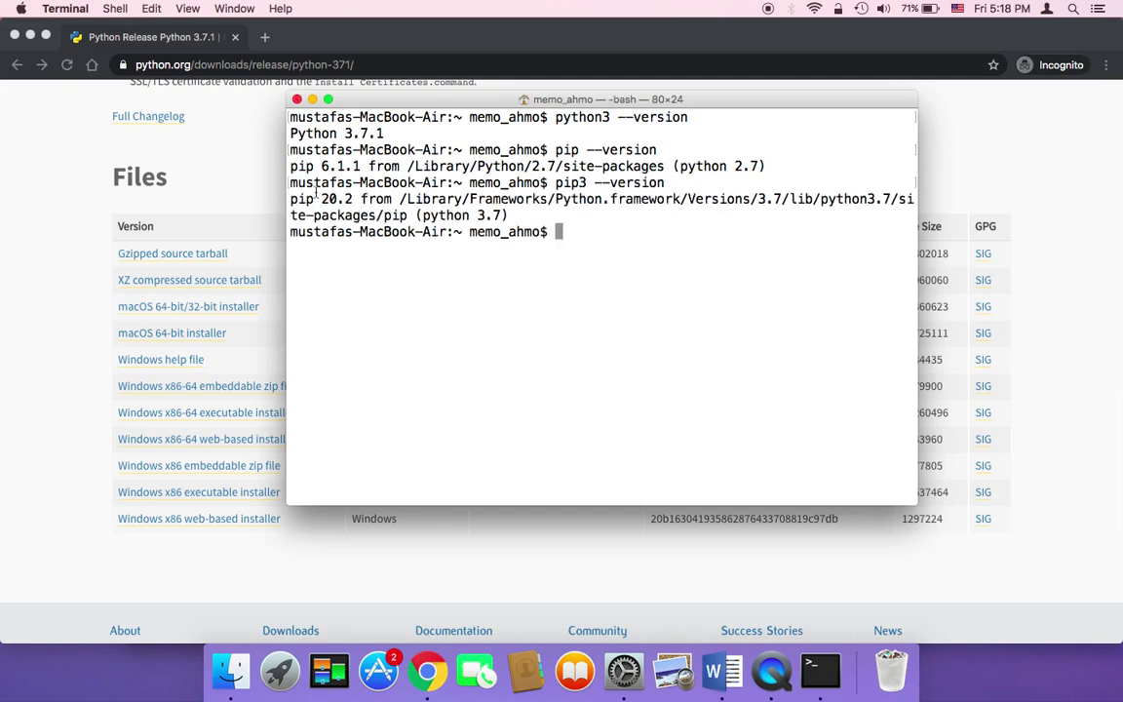